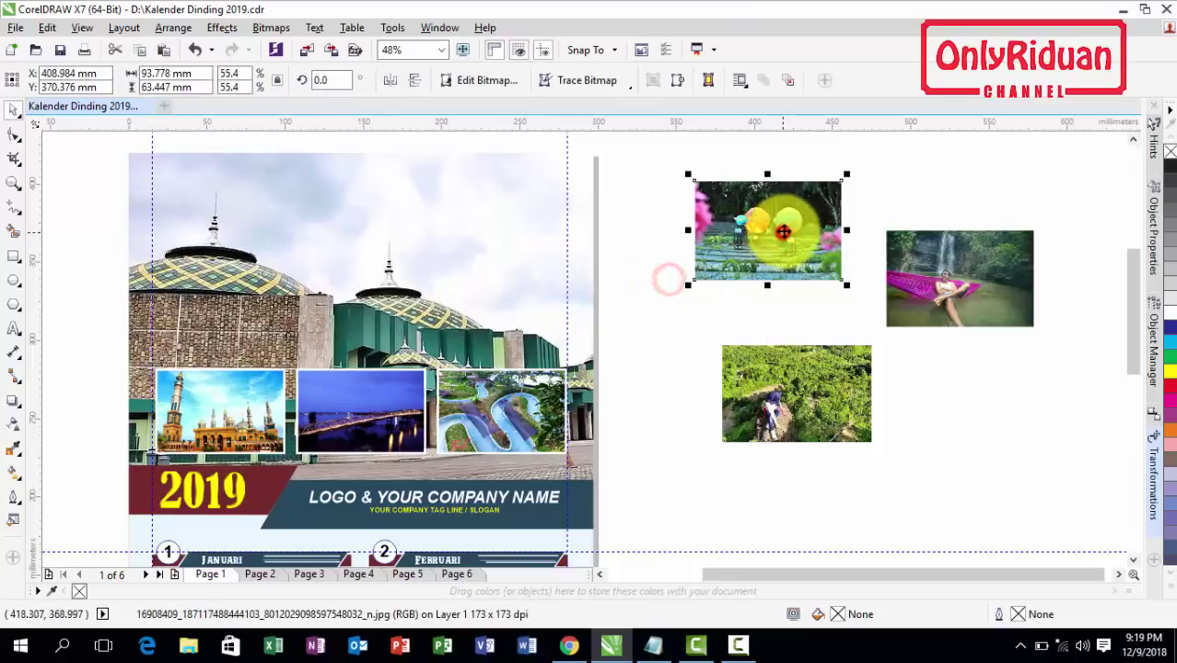
# - Place the garden photo with the colourful balloons inside the first of page 1's three photo frames using PowerClip
pyautogui.rightClick(796, 226)
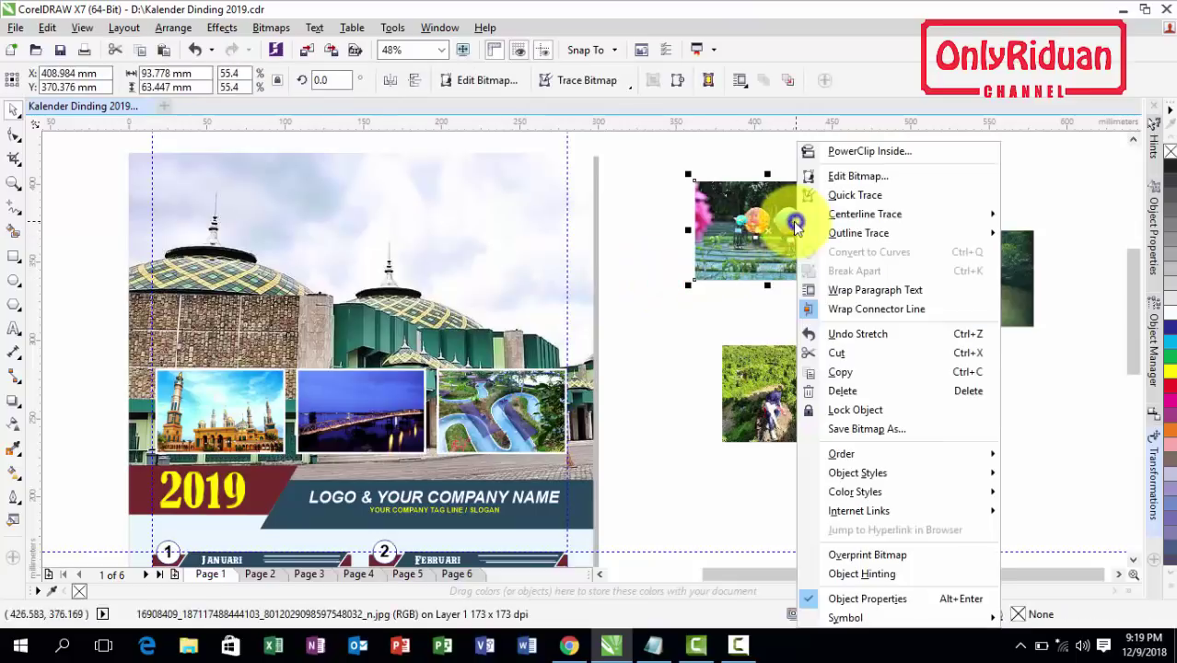
pyautogui.click(869, 151)
pyautogui.click(222, 442)
# - Move the green hillside photo closer to the page and PowerClip it inside the middle photo frame
pyautogui.click(762, 391)
pyautogui.moveTo(783, 388); pyautogui.dragTo(709, 329)
pyautogui.rightClick(709, 329)
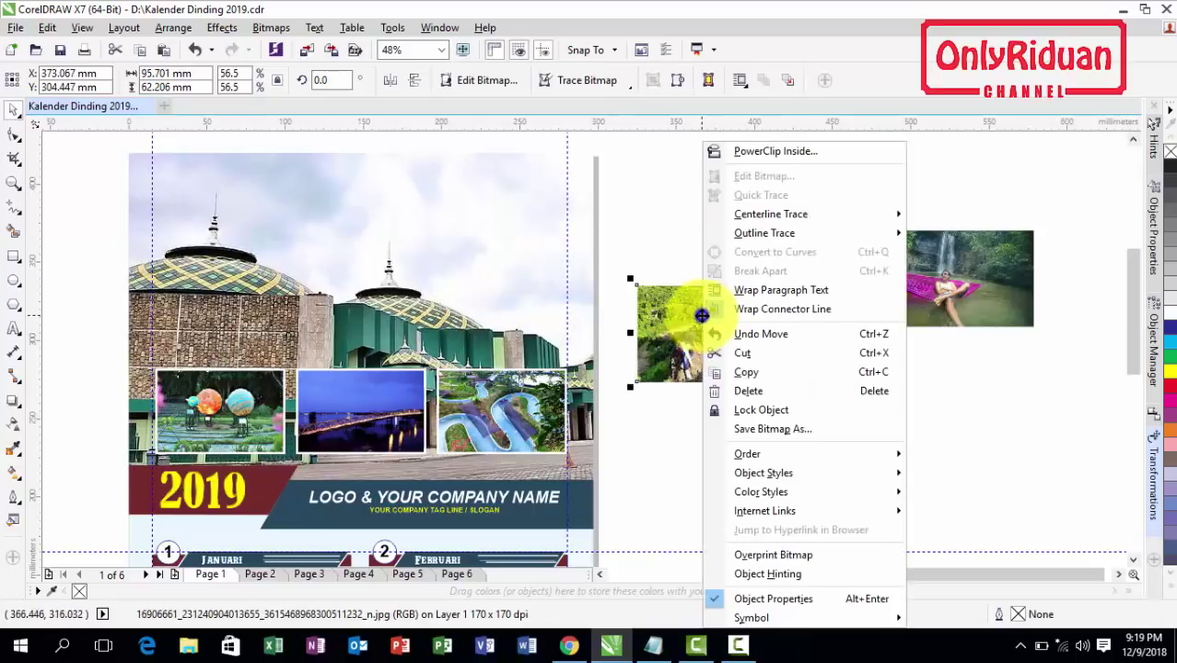
pyautogui.click(770, 151)
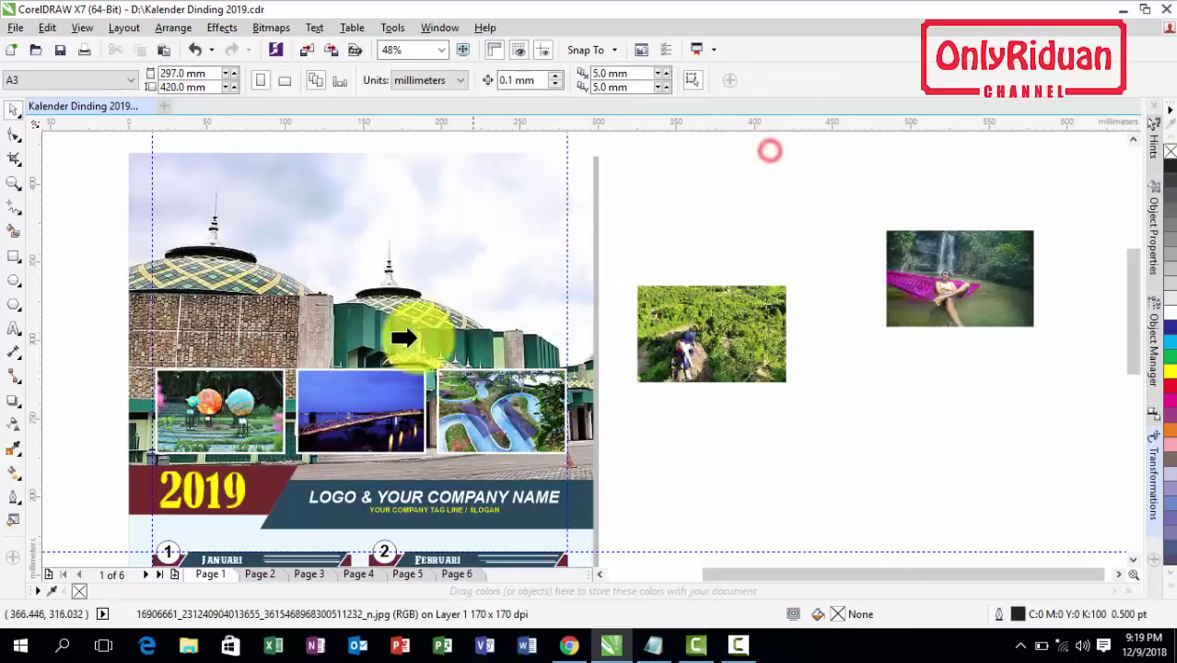
pyautogui.click(348, 402)
# - Move the pink hammock photo closer to the page and PowerClip it inside the third photo frame
pyautogui.click(970, 285)
pyautogui.moveTo(970, 284); pyautogui.dragTo(822, 297)
pyautogui.rightClick(823, 298)
pyautogui.click(900, 152)
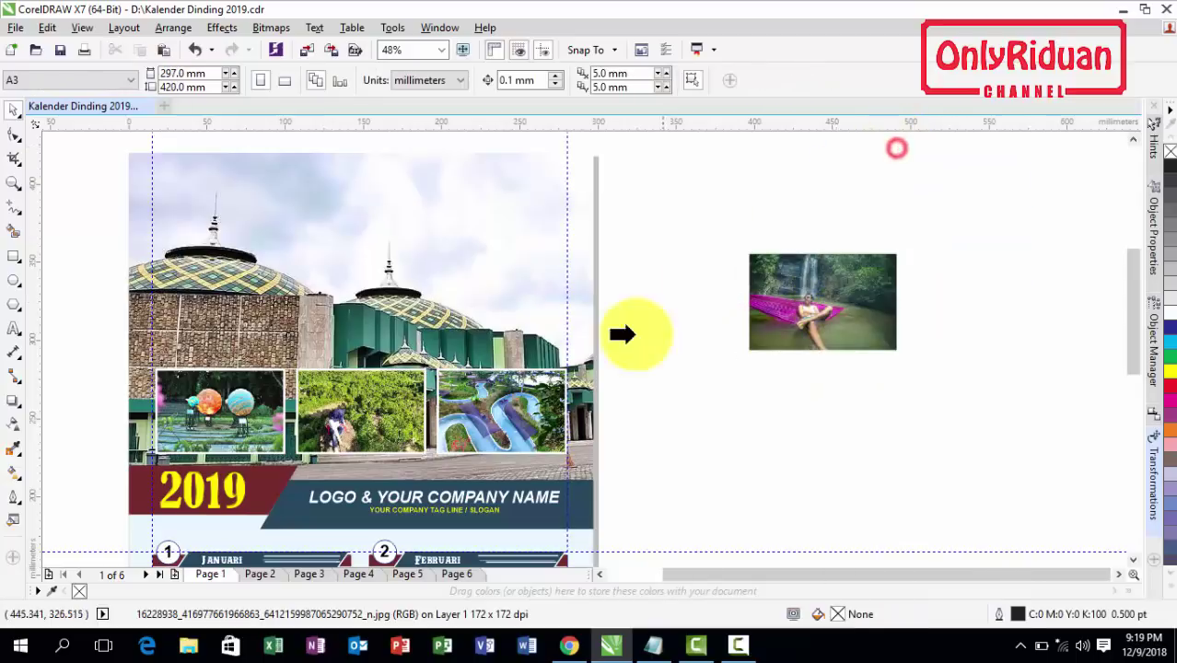
pyautogui.click(505, 410)
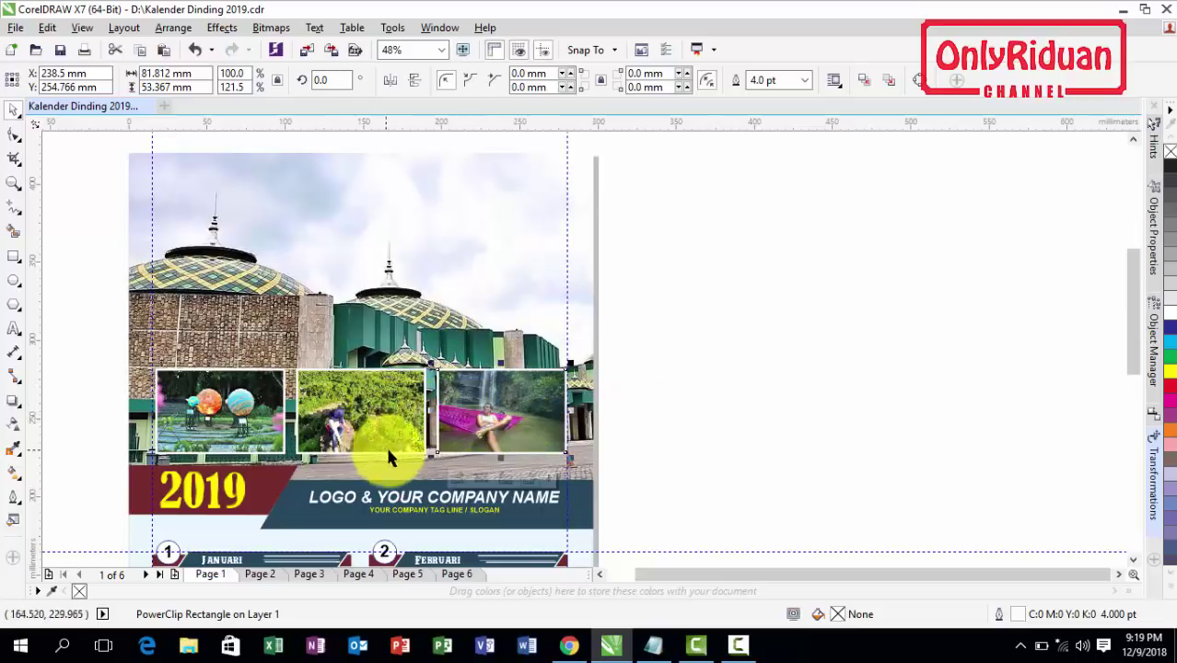
# - Edit the third frame's PowerClip contents, moving the hammock photo aside and deleting the old winding waterway photo underneath
pyautogui.rightClick(509, 394)
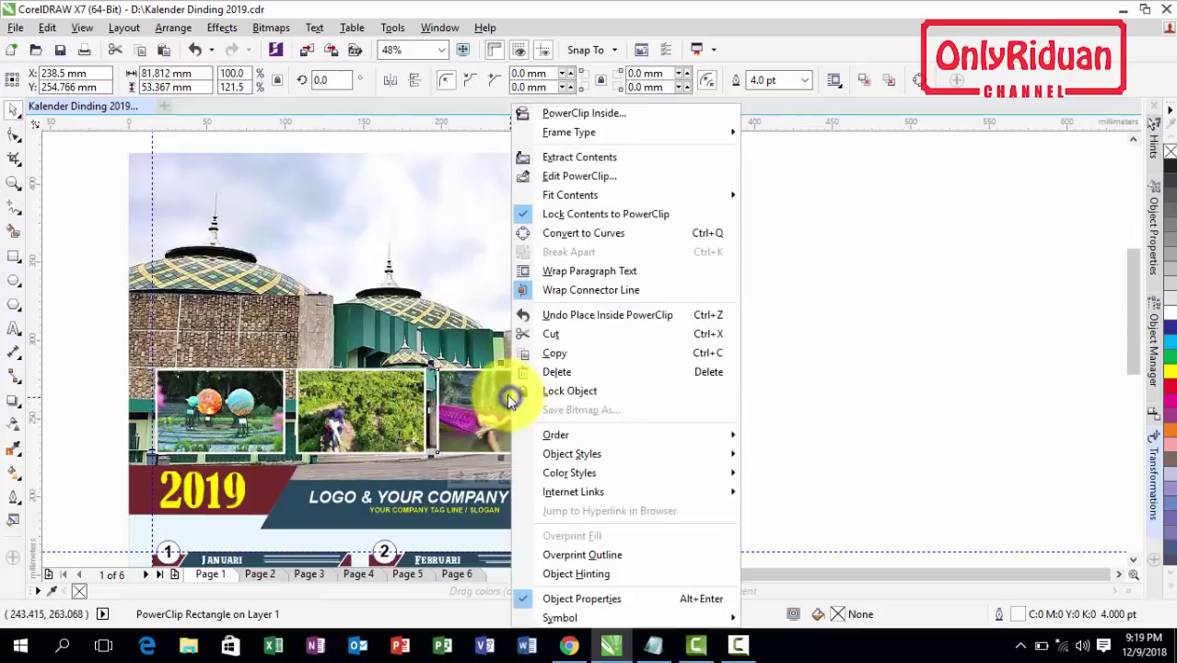
pyautogui.click(572, 177)
pyautogui.click(509, 414)
pyautogui.moveTo(509, 416)
pyautogui.mouseDown()
pyautogui.moveTo(798, 384)
pyautogui.moveTo(812, 371)
pyautogui.moveTo(602, 434)
pyautogui.moveTo(499, 407)
pyautogui.mouseUp()
pyautogui.moveTo(808, 380); pyautogui.dragTo(779, 368)
pyautogui.click(578, 418)
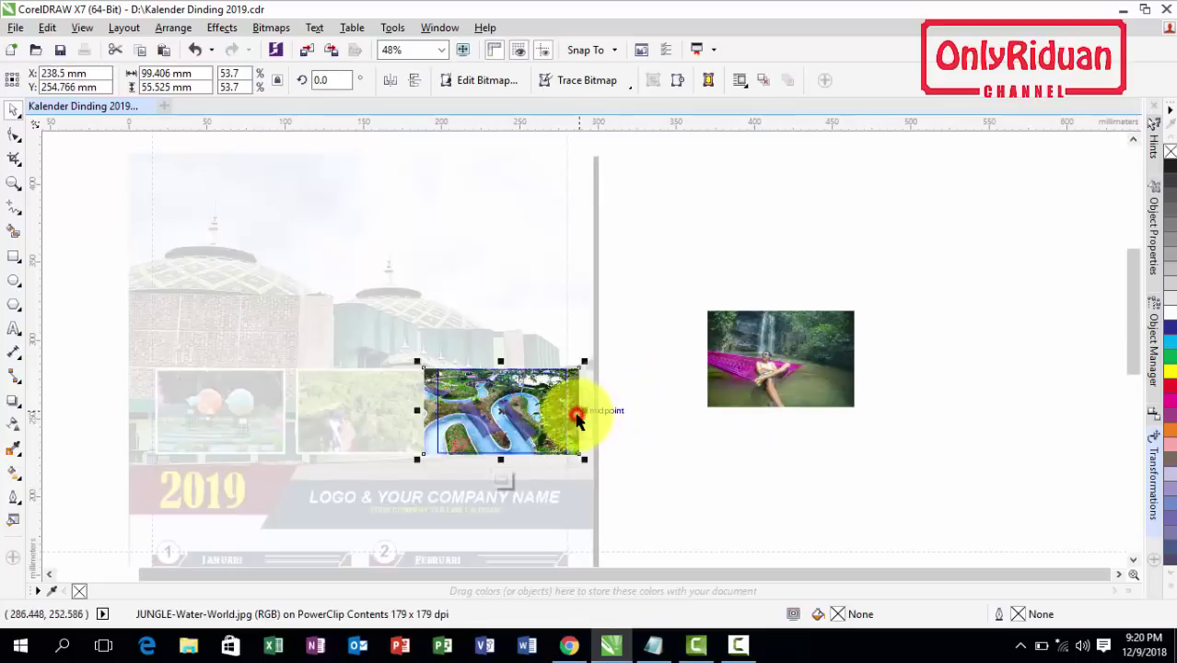
pyautogui.press('Delete')
# - Center the hammock photo over the third frame and finish editing the PowerClip
pyautogui.moveTo(770, 369); pyautogui.dragTo(507, 412)
pyautogui.rightClick(512, 413)
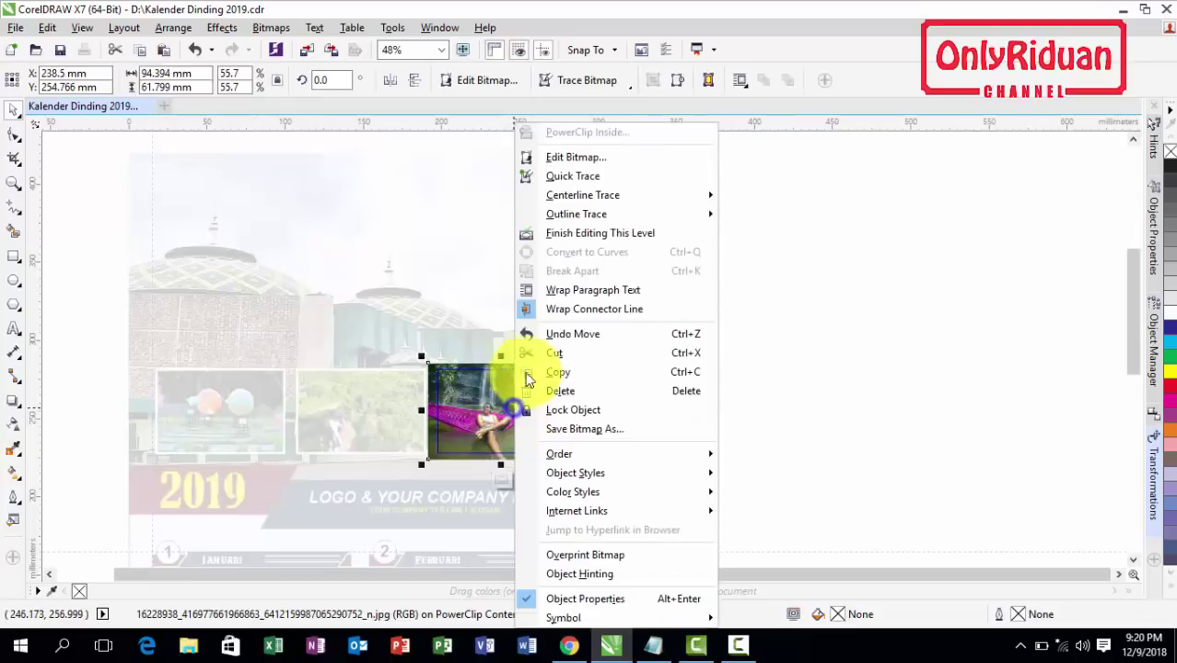
pyautogui.click(568, 234)
pyautogui.click(700, 304)
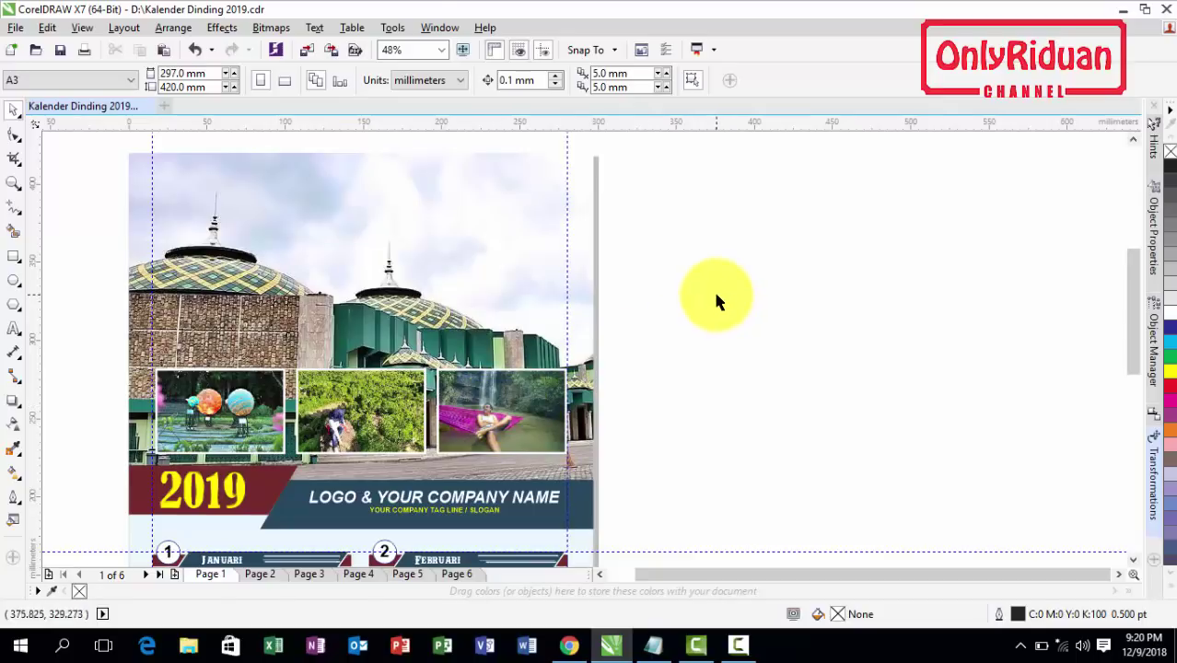
# - Examine the background photos and framed pictures across all six calendar pages
pyautogui.click(259, 575)
pyautogui.click(358, 576)
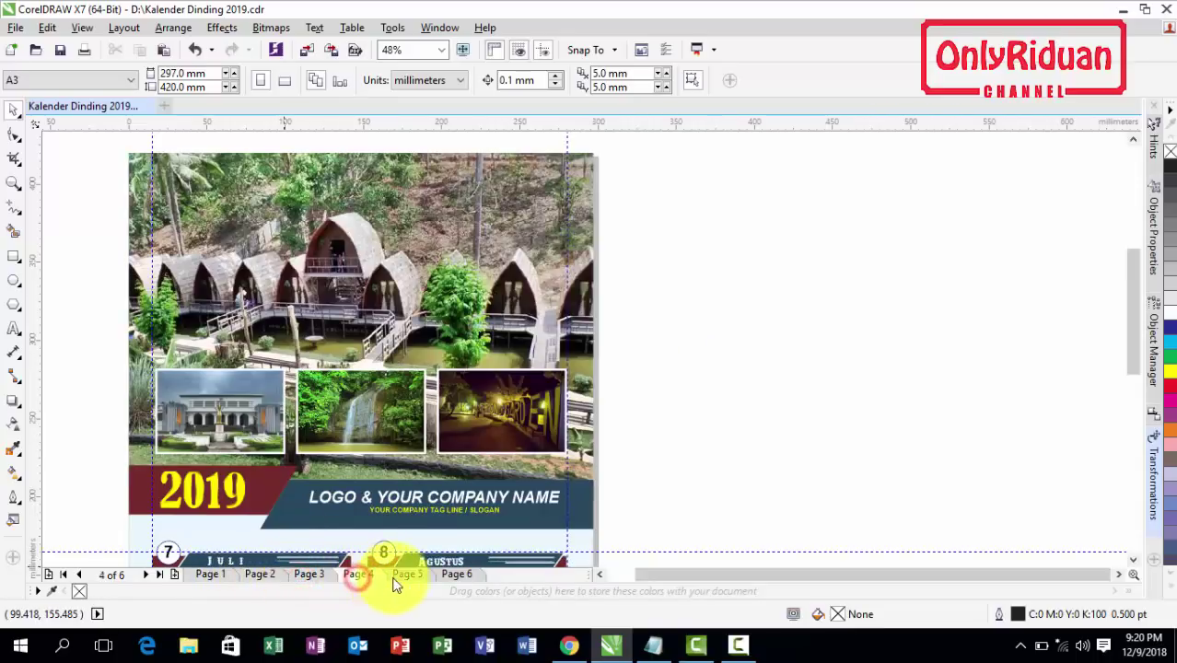
pyautogui.click(406, 578)
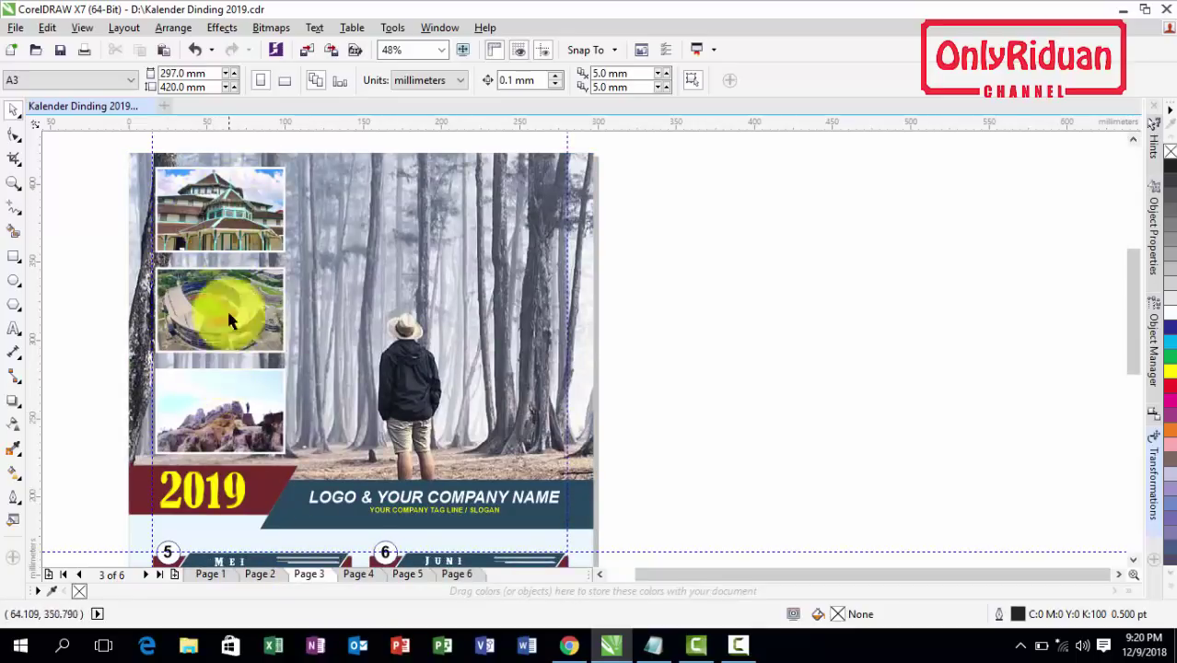
pyautogui.click(209, 574)
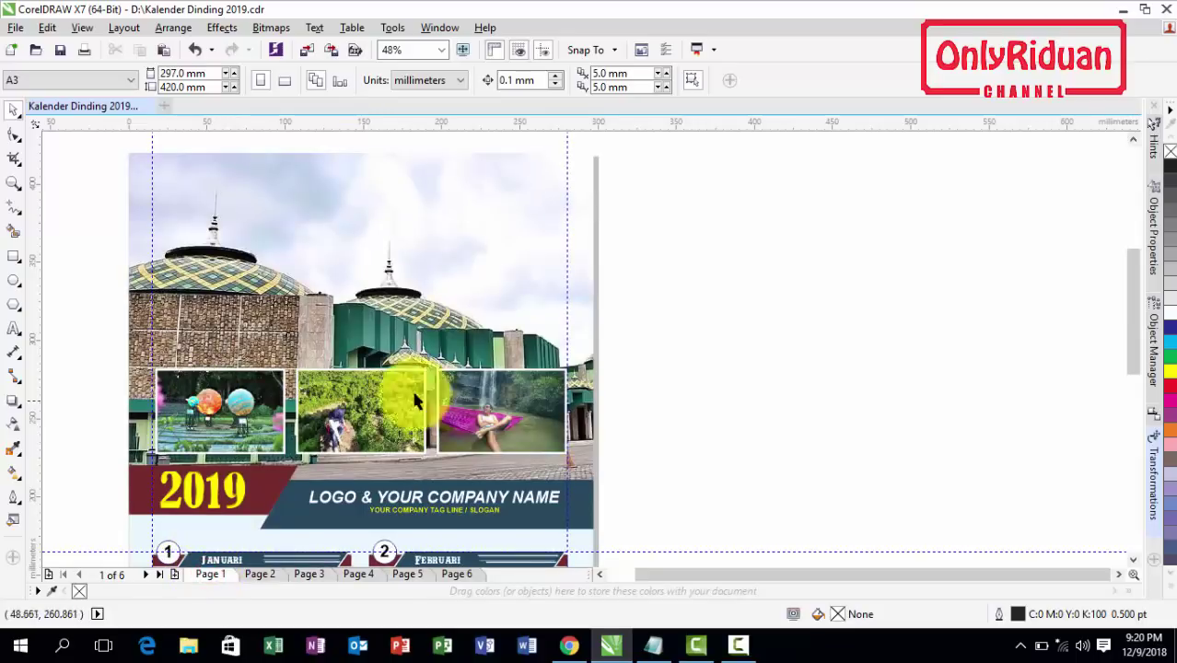
pyautogui.click(258, 574)
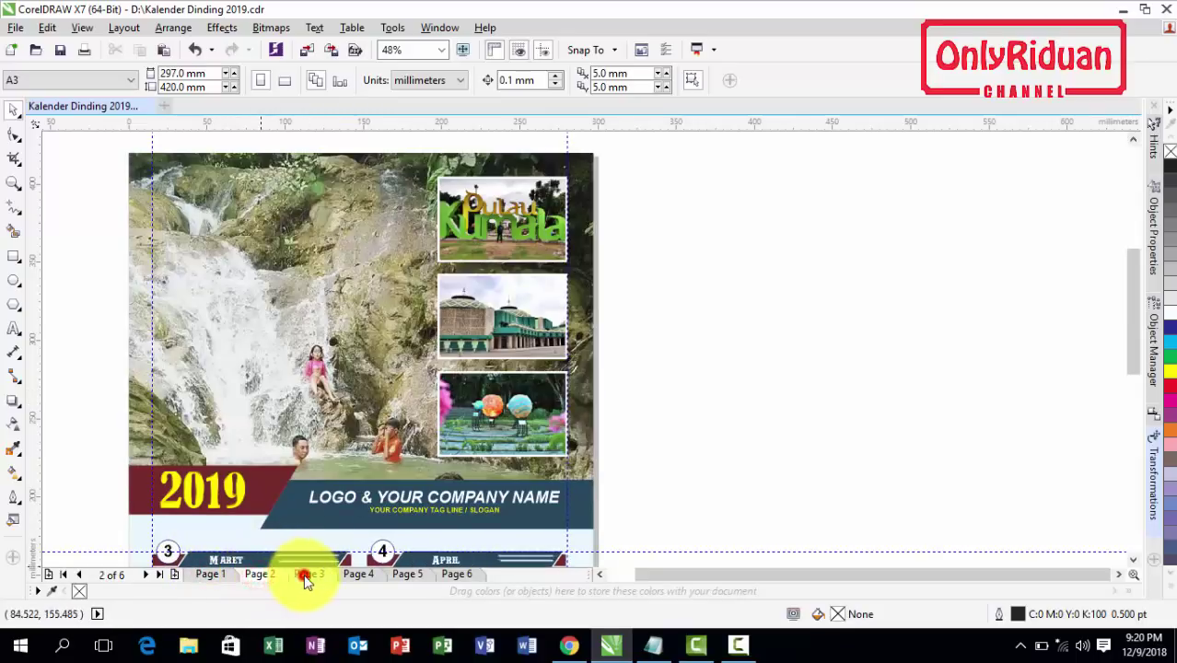
pyautogui.click(307, 574)
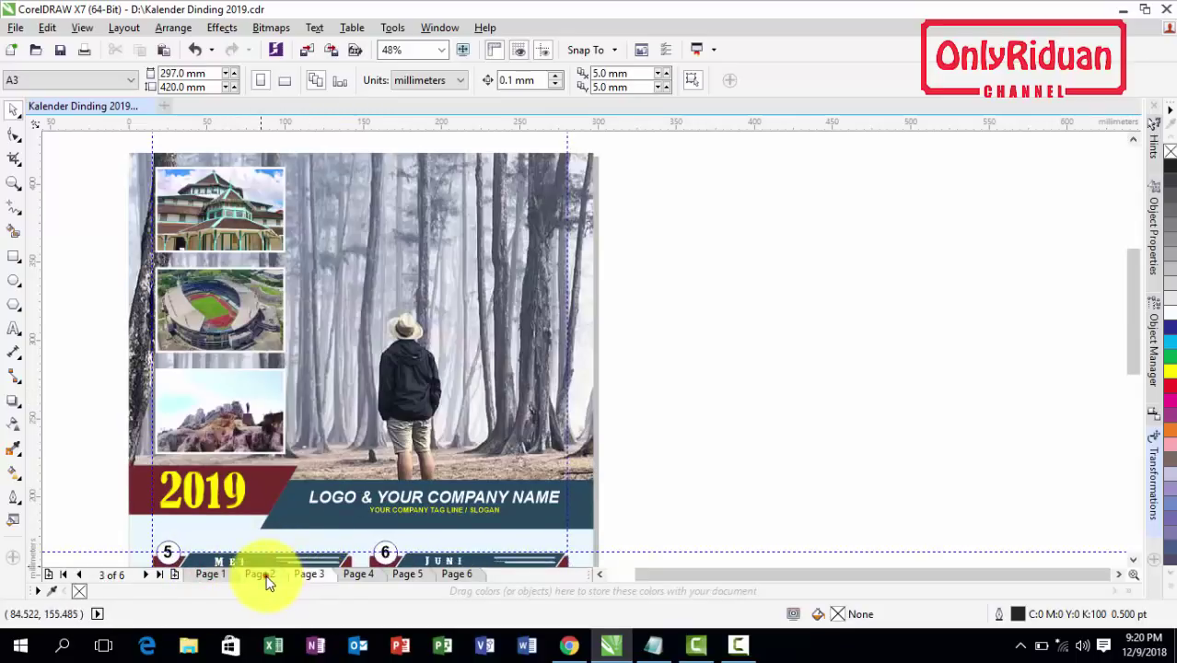
pyautogui.click(259, 574)
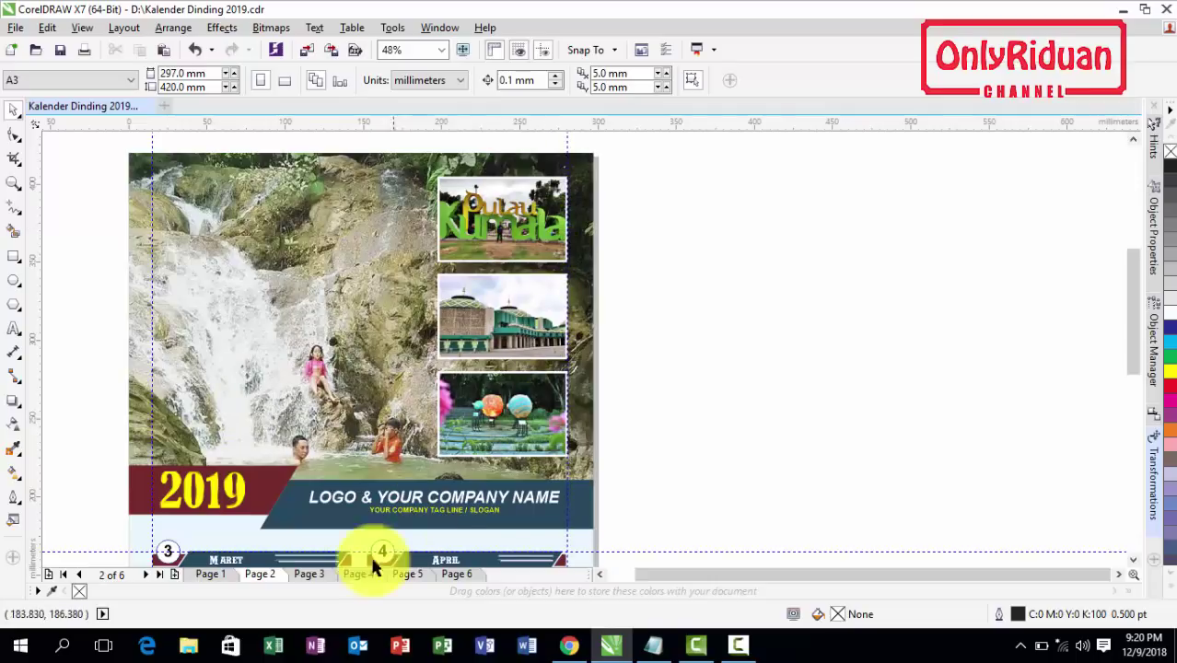
pyautogui.click(317, 575)
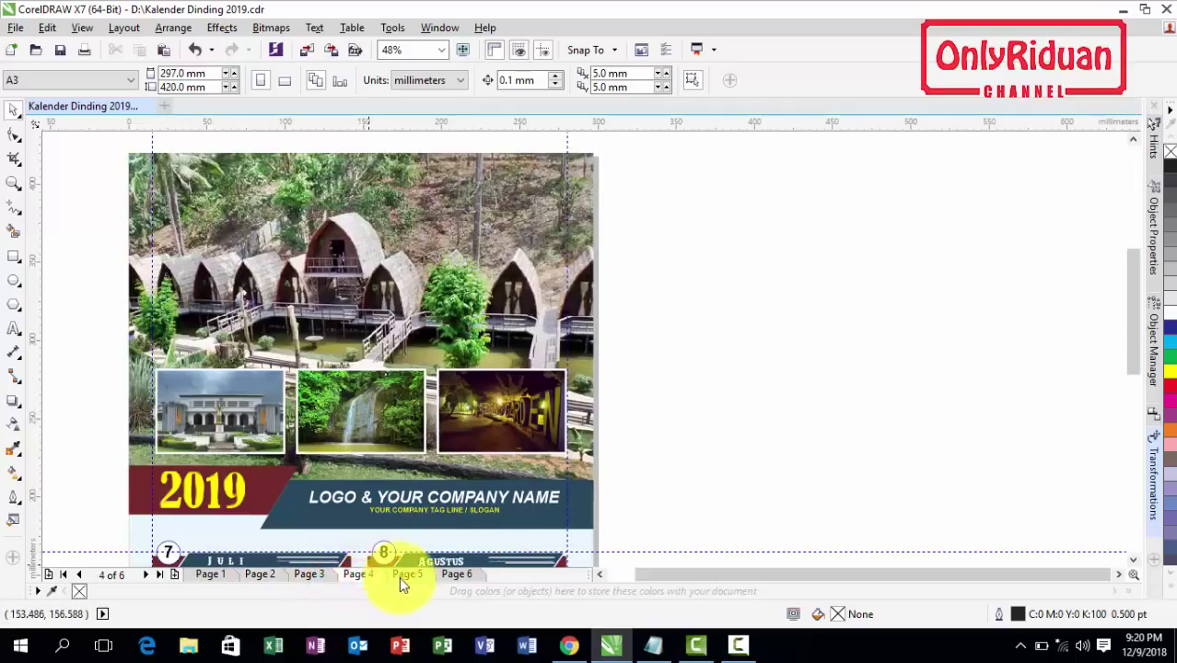
pyautogui.click(407, 574)
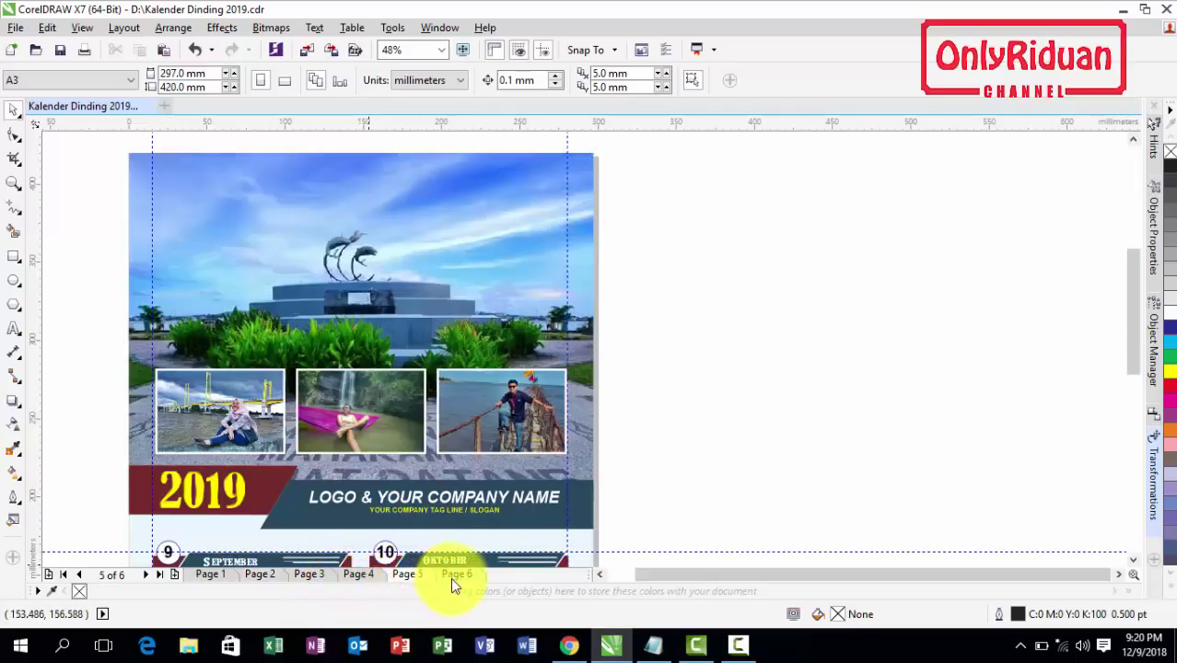
pyautogui.click(455, 574)
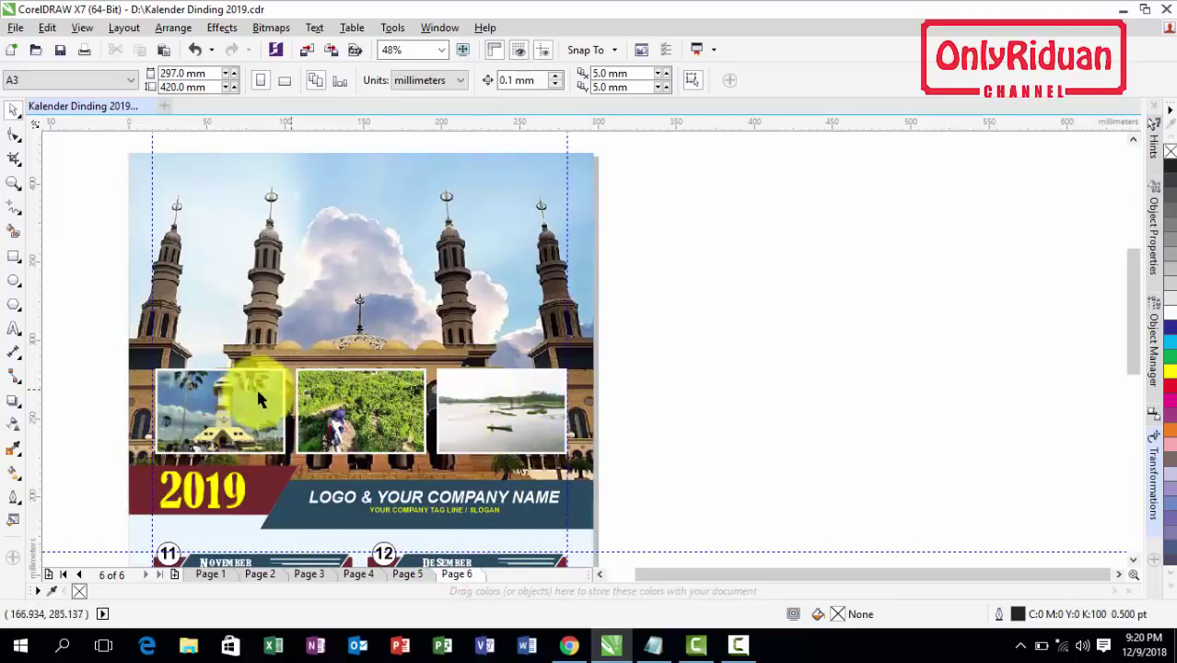
pyautogui.click(16, 185)
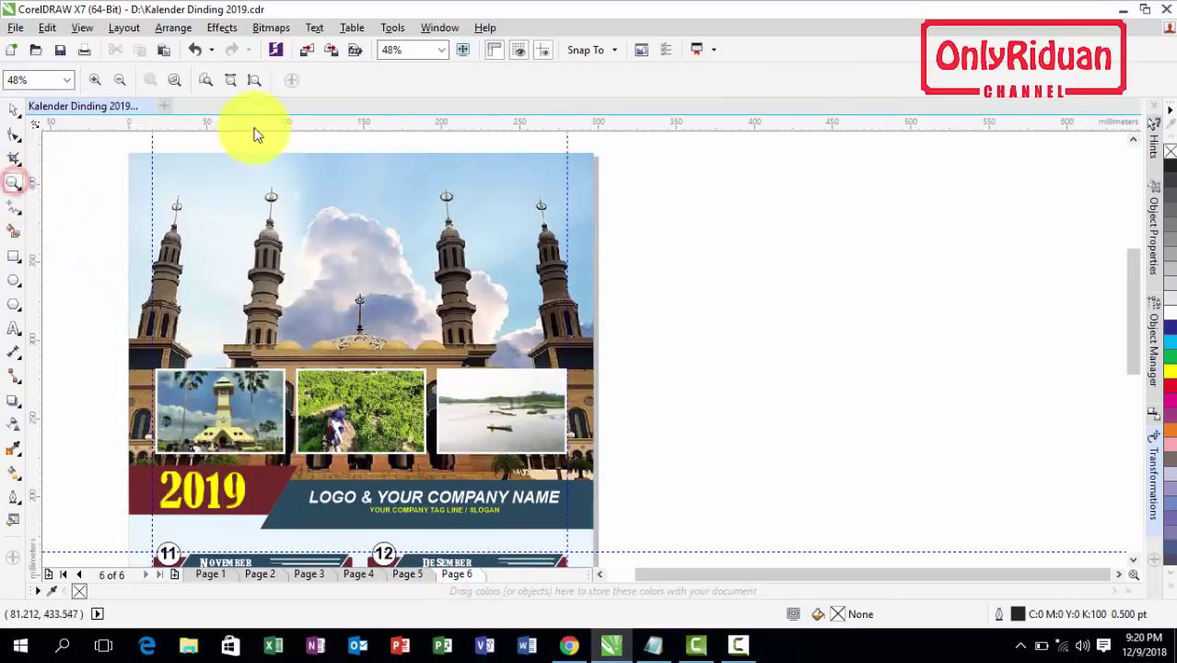
pyautogui.click(204, 80)
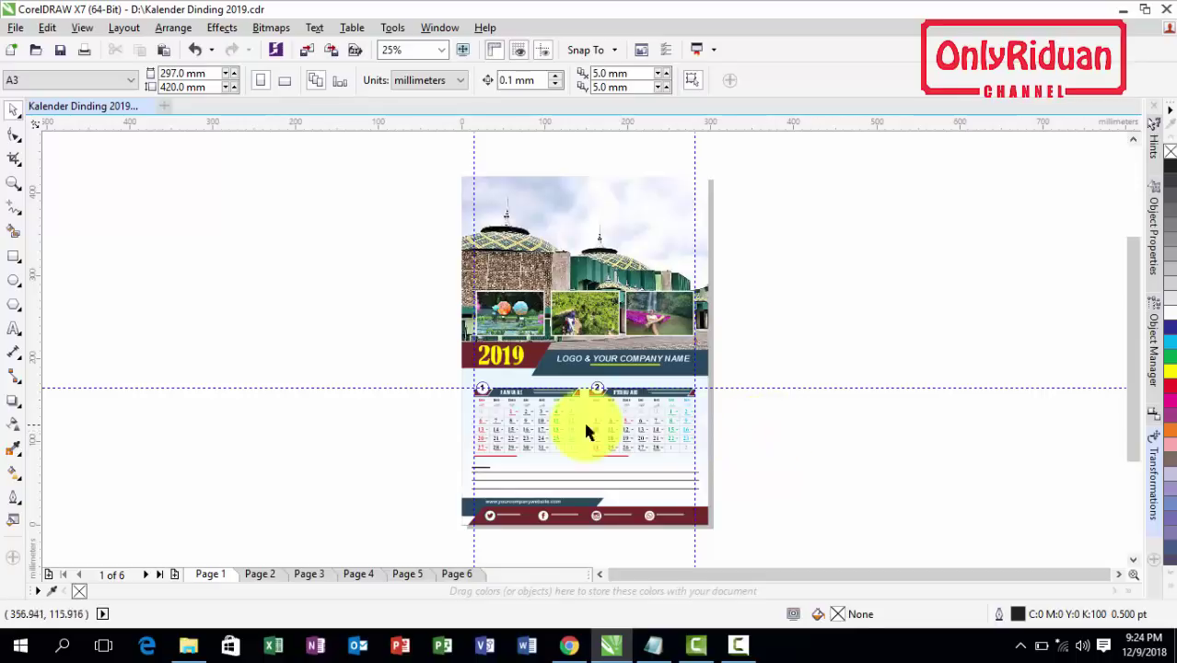
# - On page 1, fill the banner behind 2019 with red and the company name banner with green
pyautogui.click(16, 186)
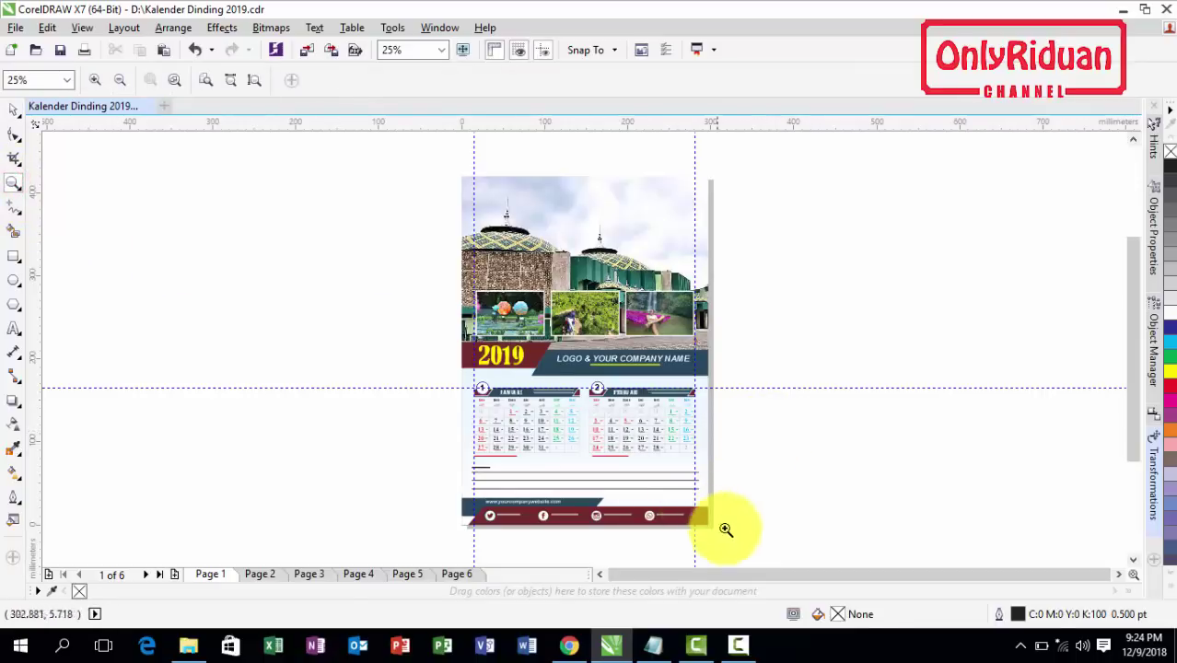
pyautogui.moveTo(731, 531); pyautogui.dragTo(420, 329)
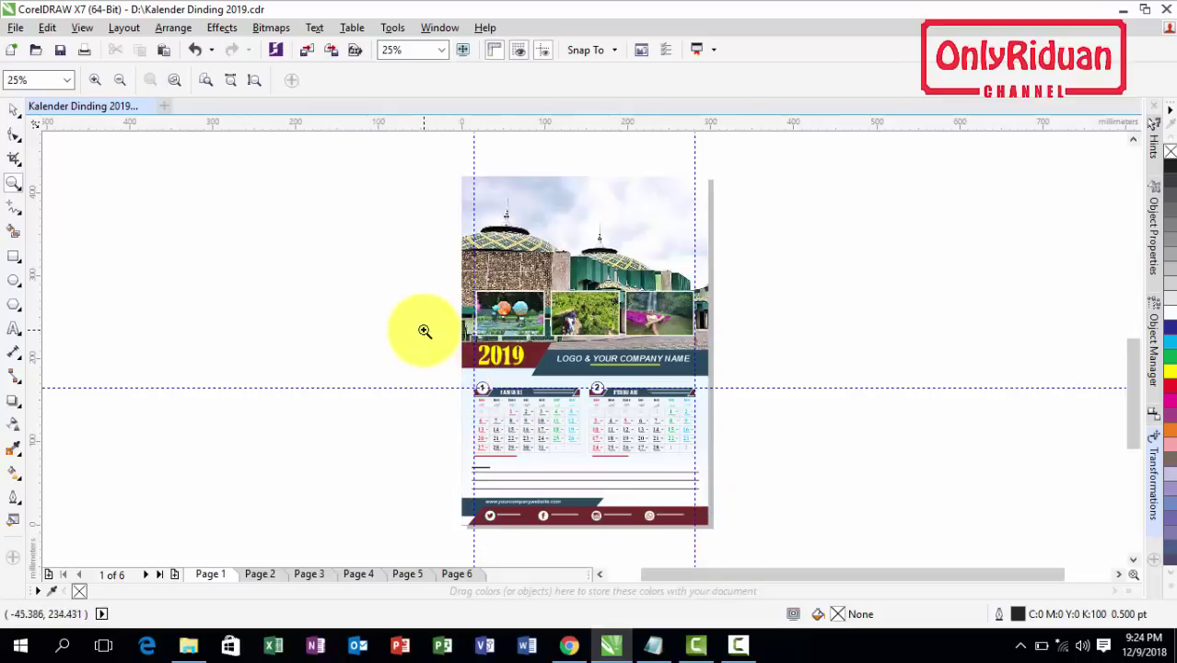
pyautogui.click(14, 111)
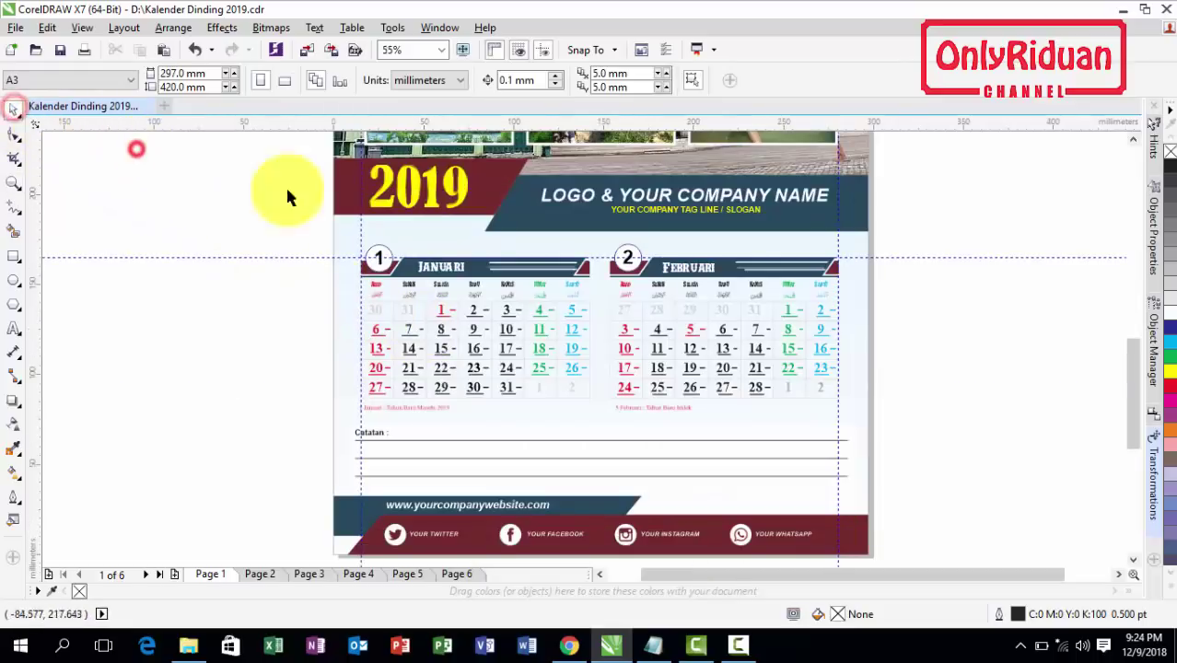
pyautogui.click(341, 194)
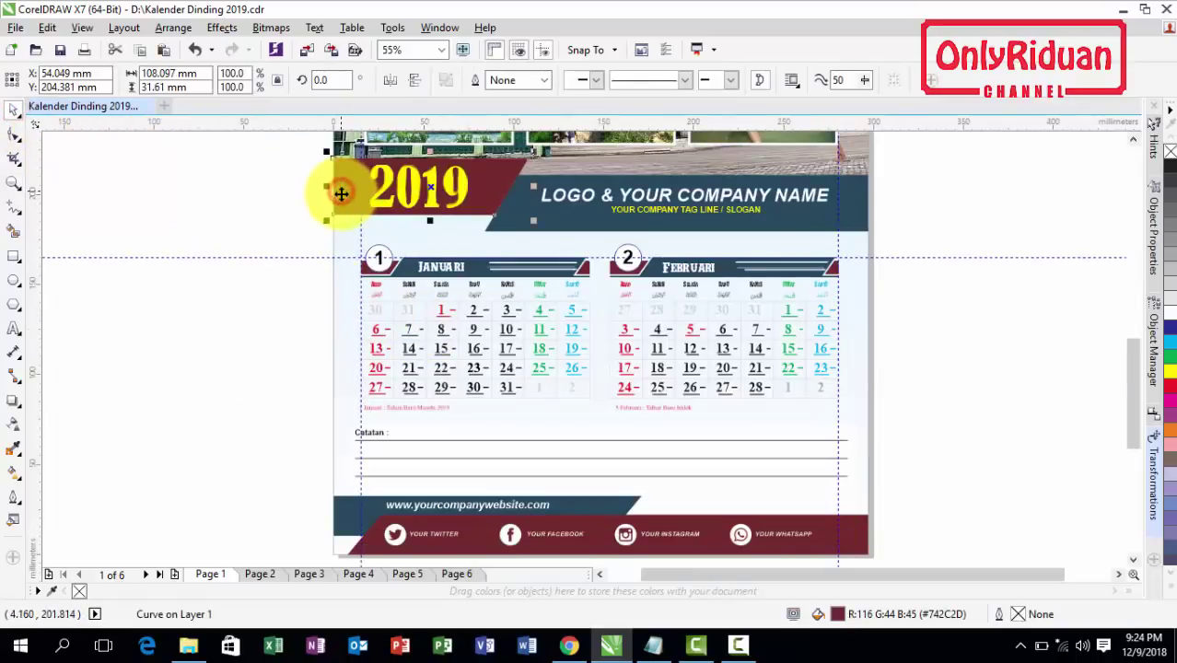
pyautogui.click(1171, 394)
pyautogui.click(854, 223)
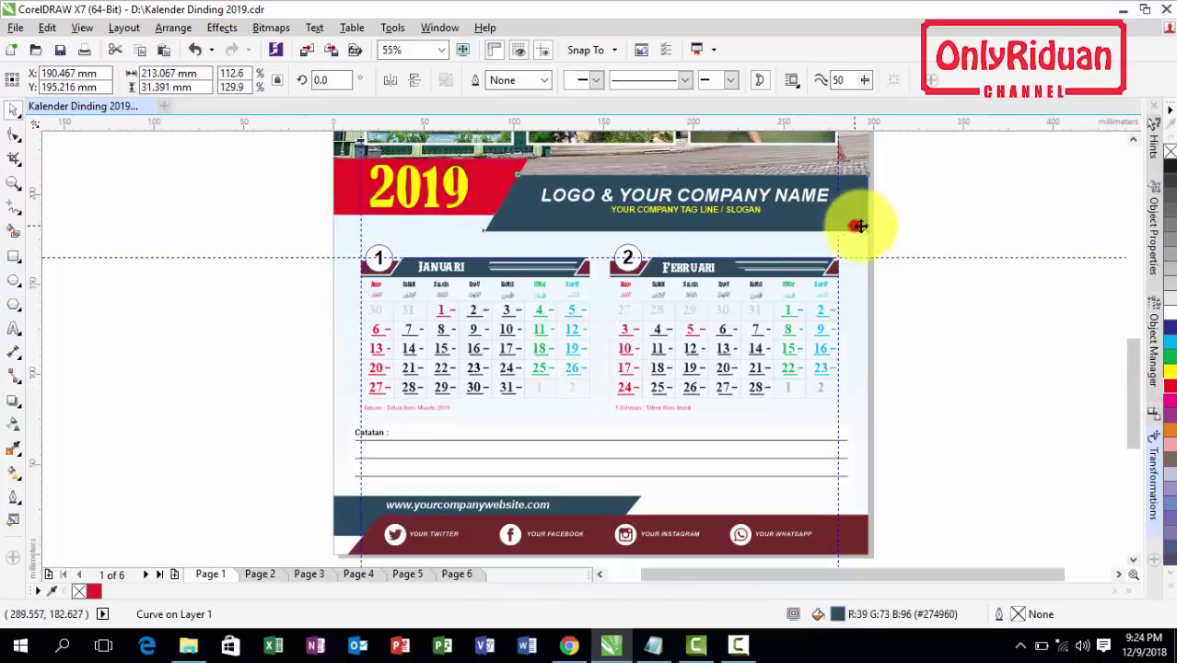
pyautogui.click(1171, 357)
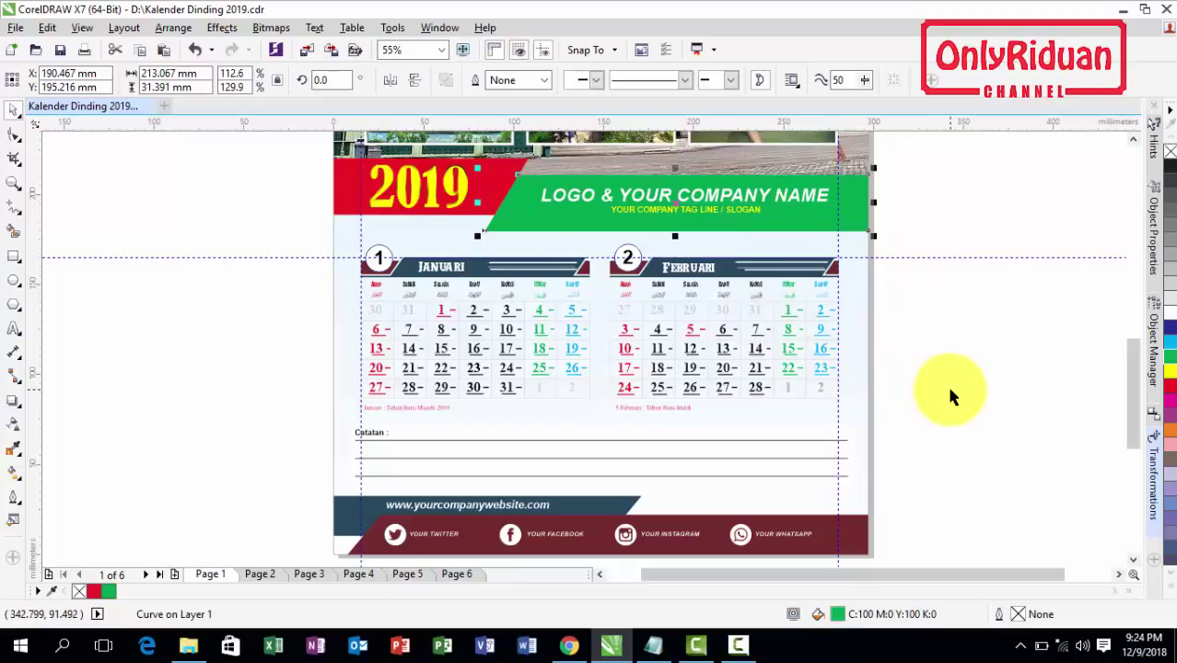
# - Fill page 1's background rectangle with cyan and the Catatan notes box with yellow
pyautogui.click(855, 310)
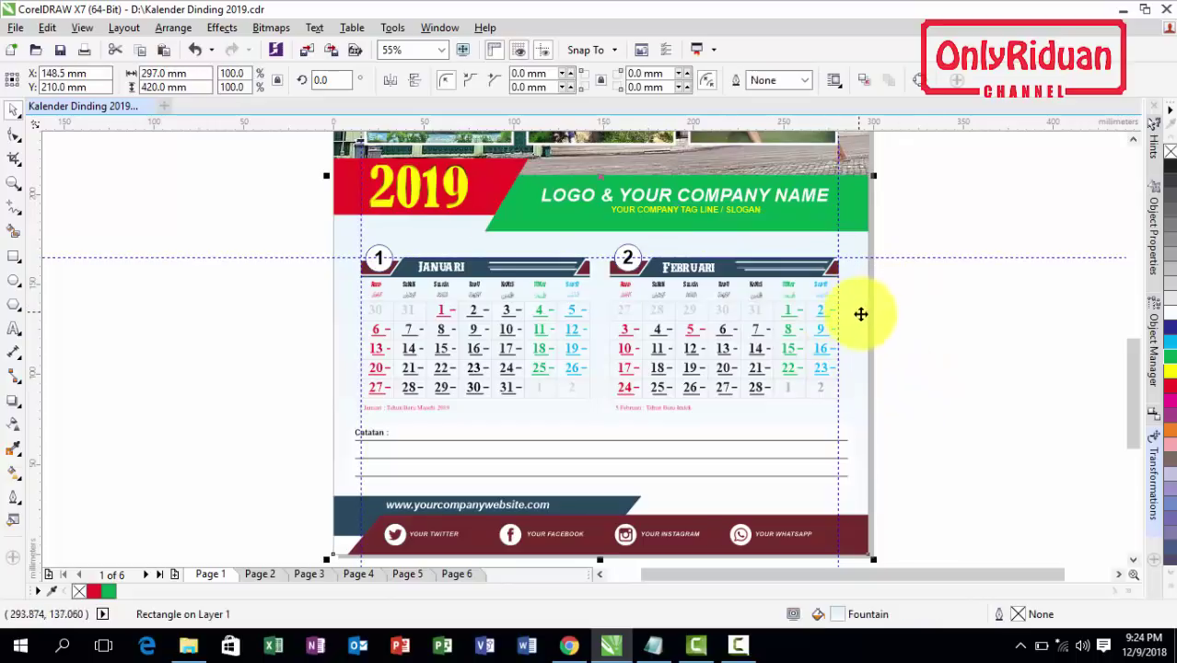
pyautogui.click(933, 329)
pyautogui.click(856, 305)
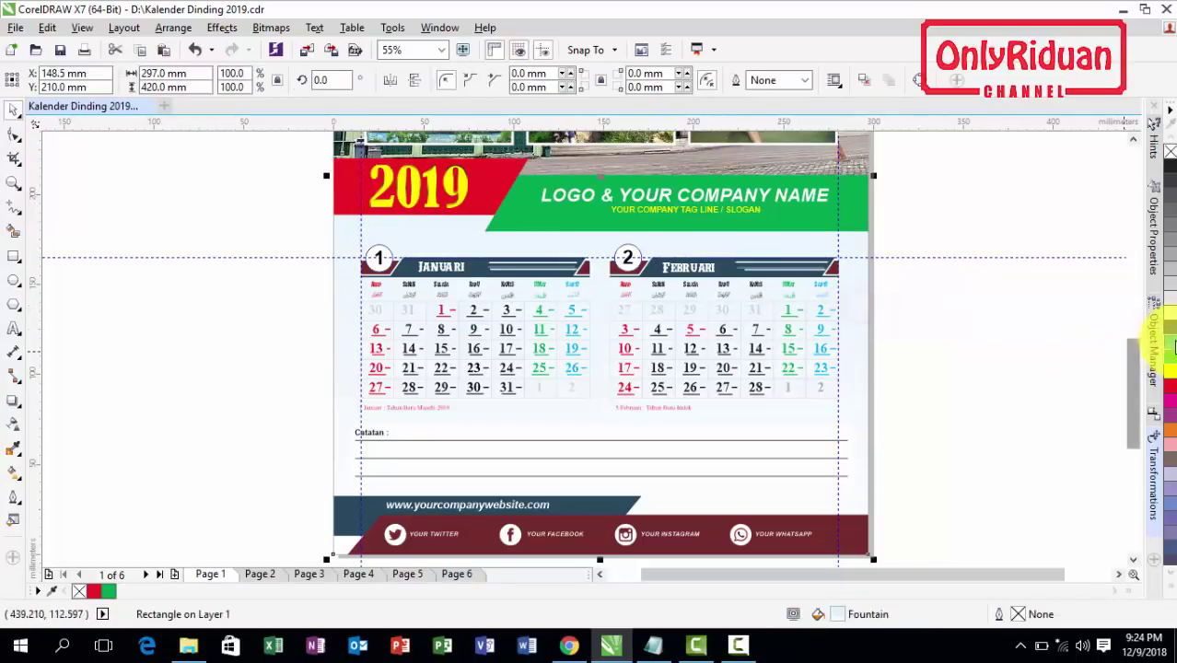
pyautogui.click(1171, 343)
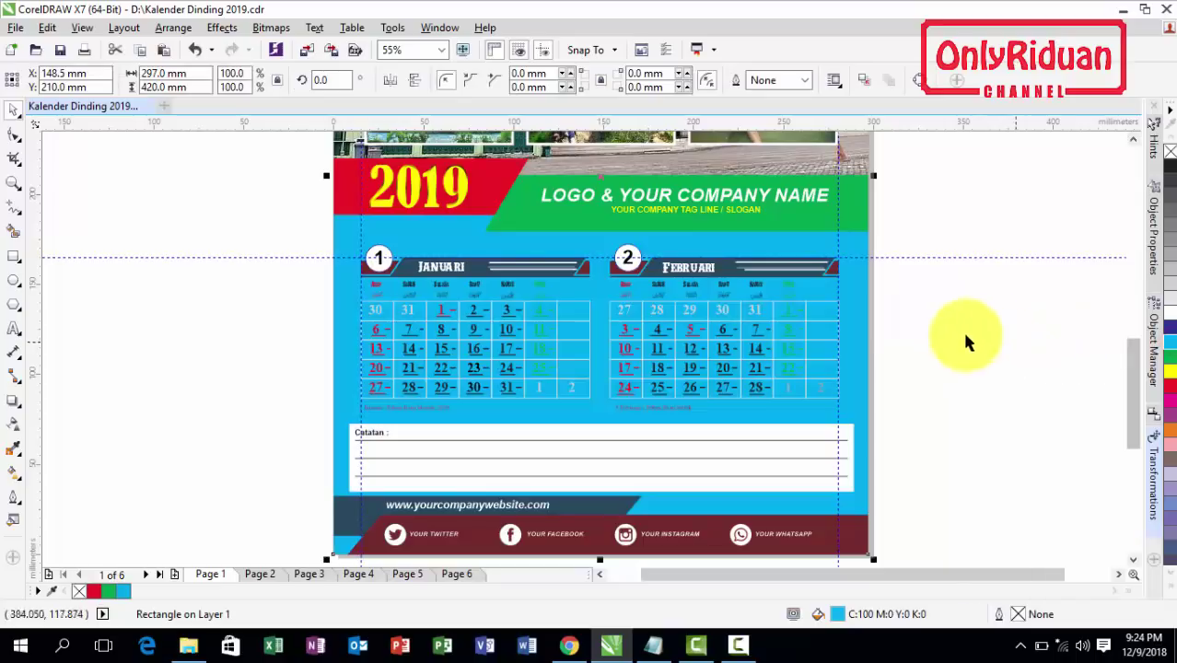
pyautogui.click(925, 398)
pyautogui.click(852, 438)
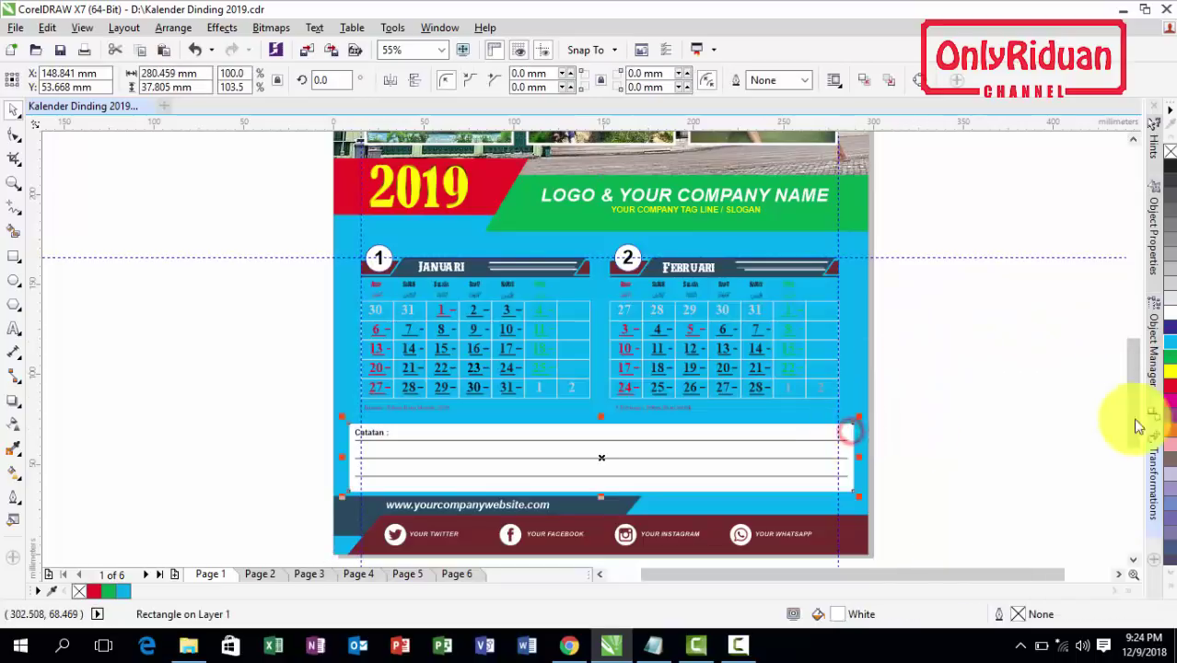
pyautogui.click(1170, 371)
pyautogui.click(956, 391)
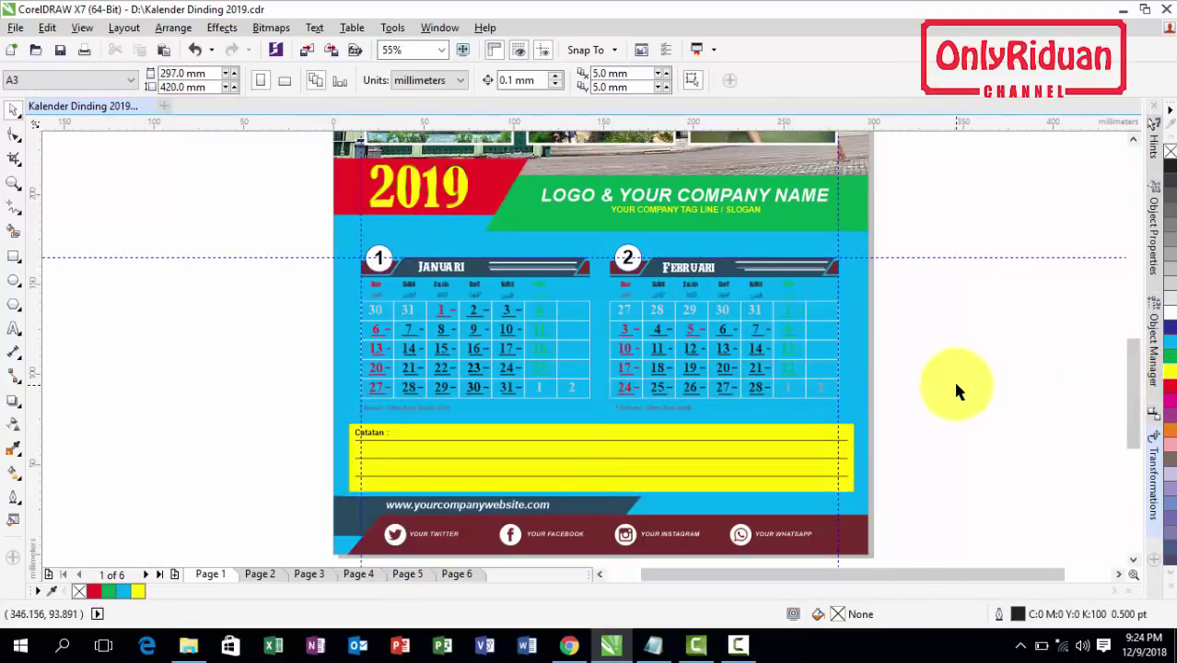
# - Undo the yellow fill of the notes box and the cyan fill of the background rectangle
pyautogui.click(852, 355)
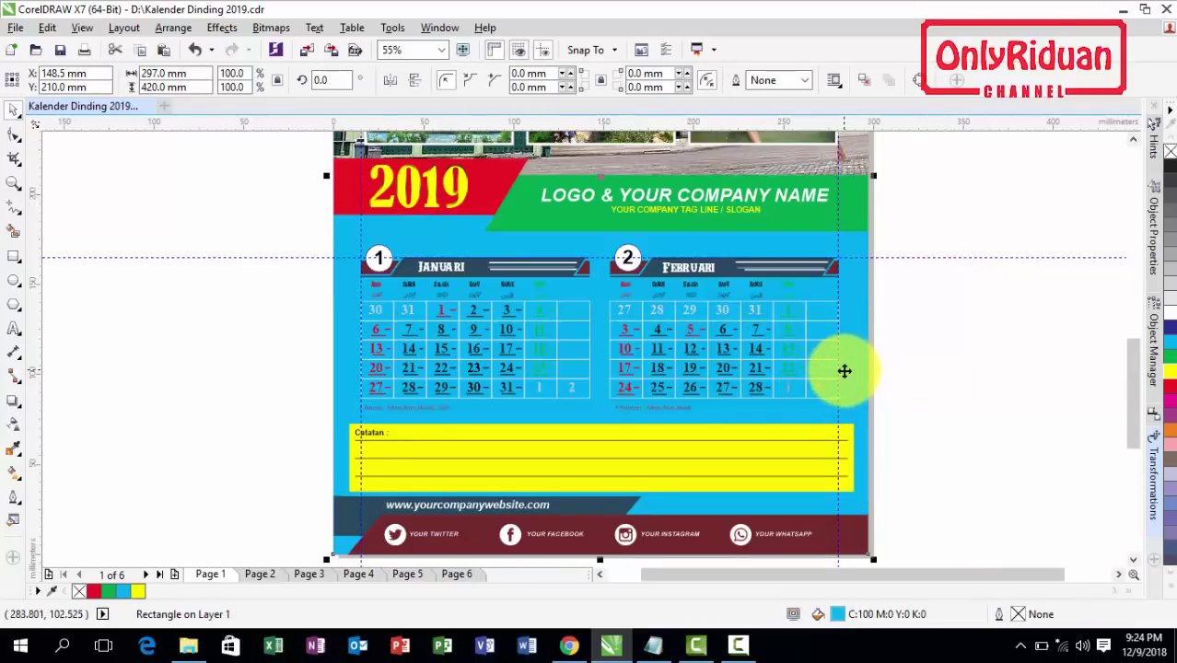
pyautogui.click(195, 49)
pyautogui.click(194, 48)
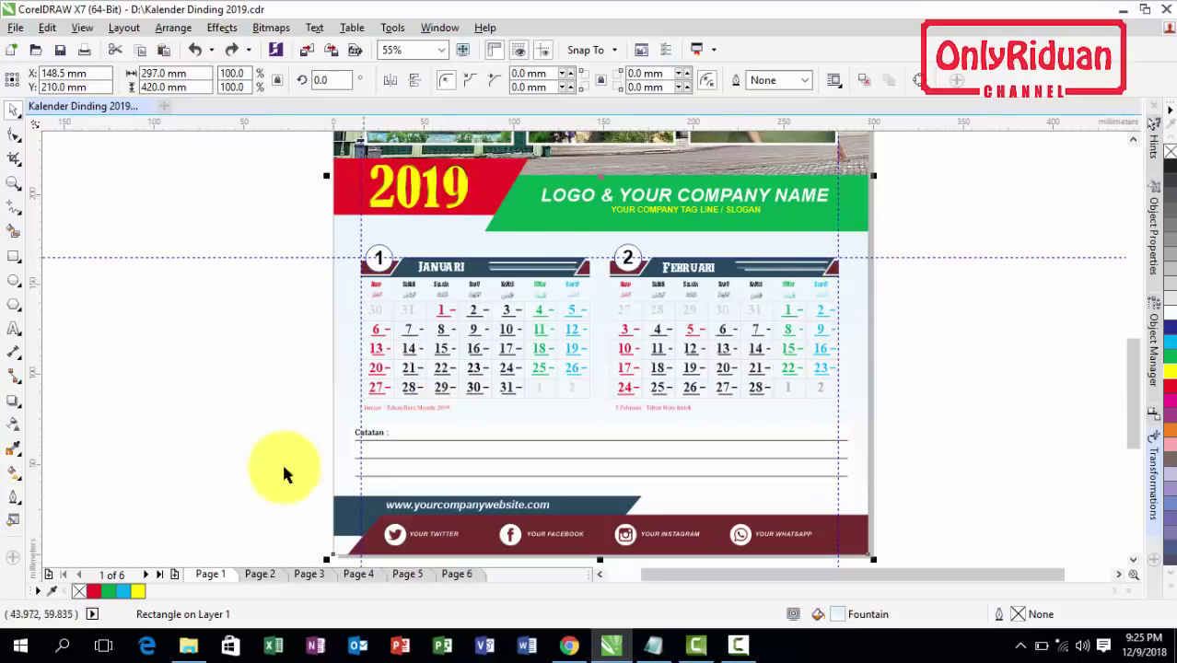
# - With Interactive Fill, change the upper color of page 1's background fountain fill to yellow-green #DCF51B
pyautogui.click(13, 474)
pyautogui.click(57, 471)
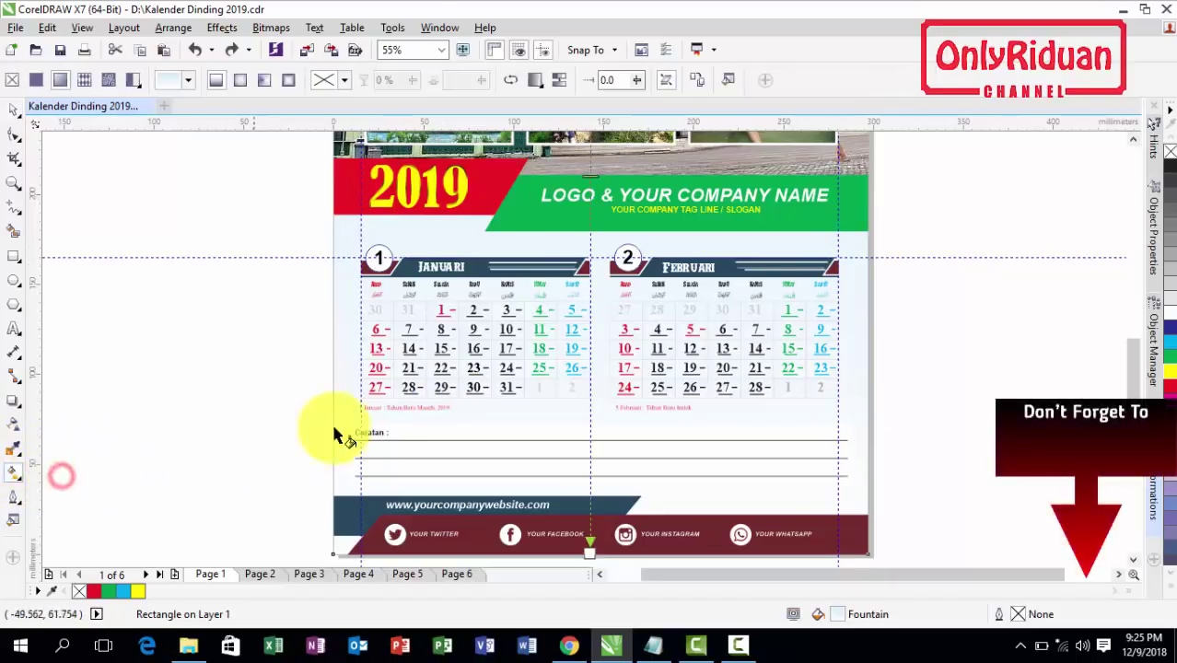
pyautogui.scroll(-2, 949, 336)
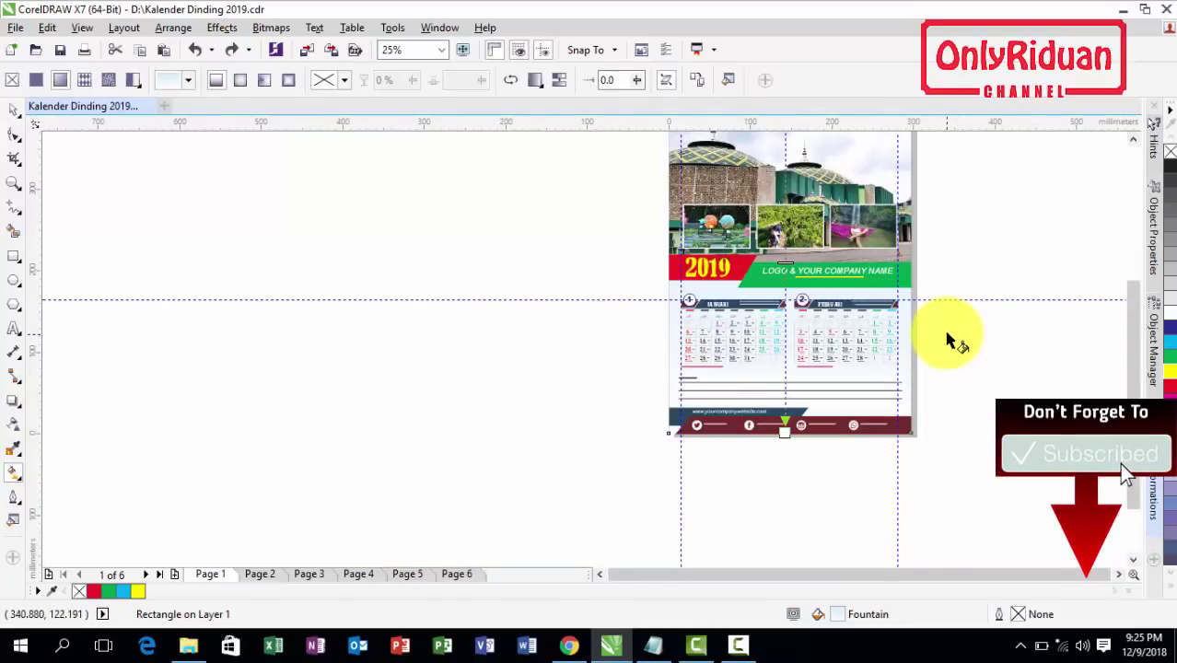
pyautogui.scroll(2, 1026, 179)
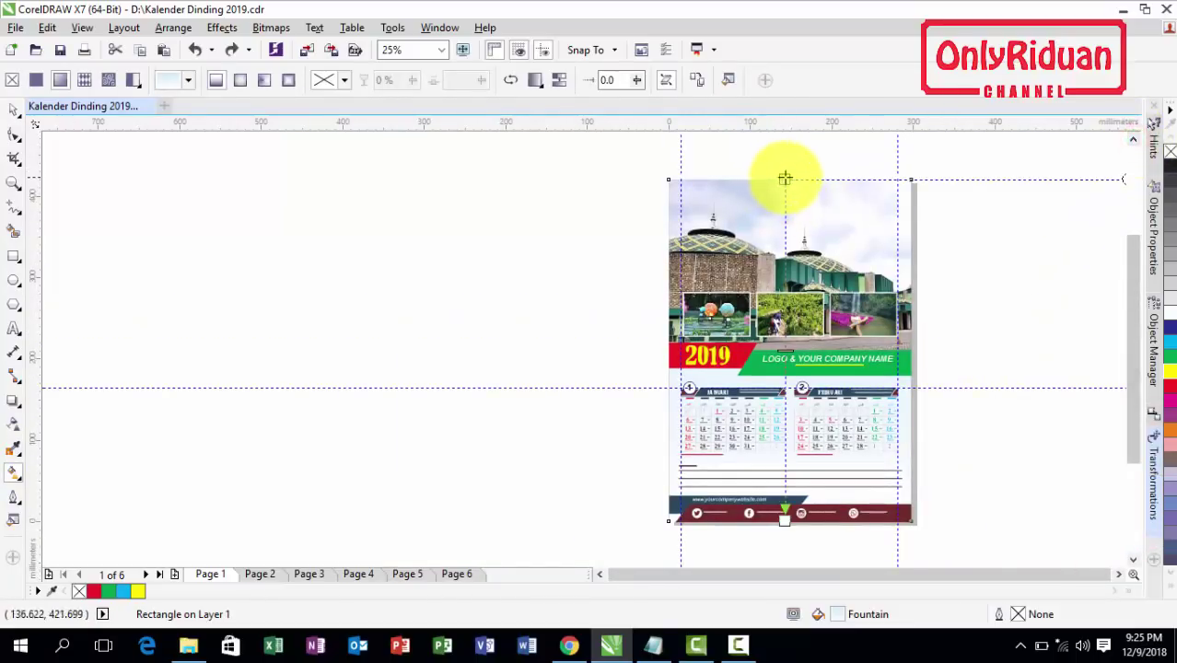
pyautogui.scroll(3, 785, 179)
pyautogui.scroll(3, 783, 178)
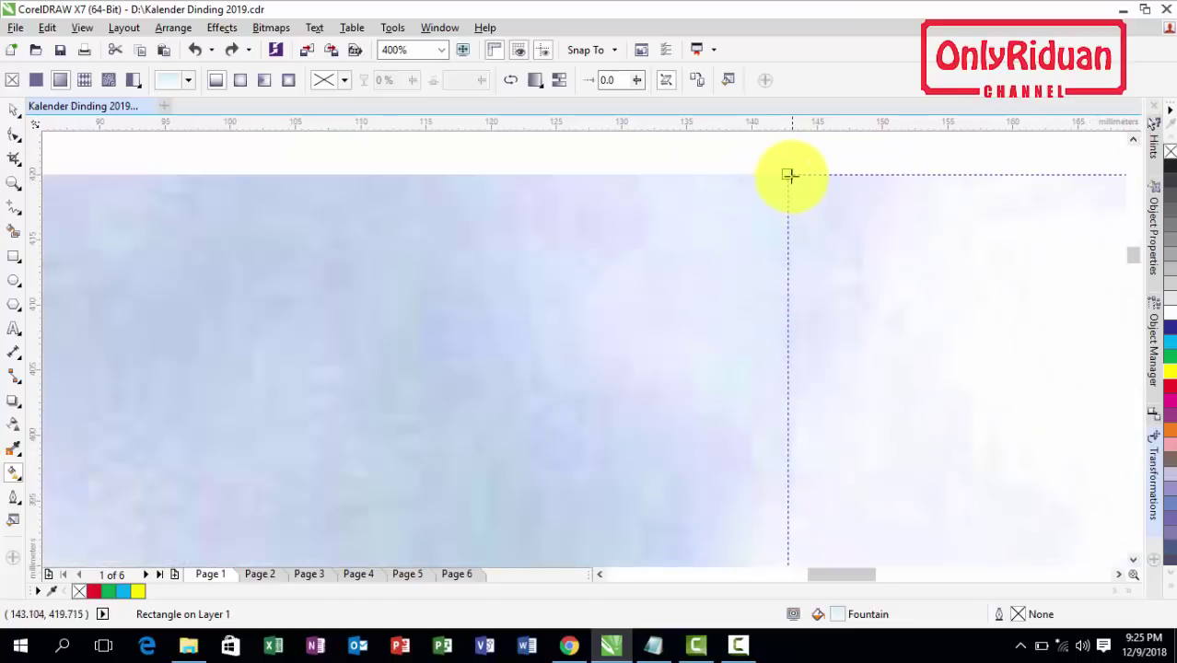
pyautogui.click(787, 174)
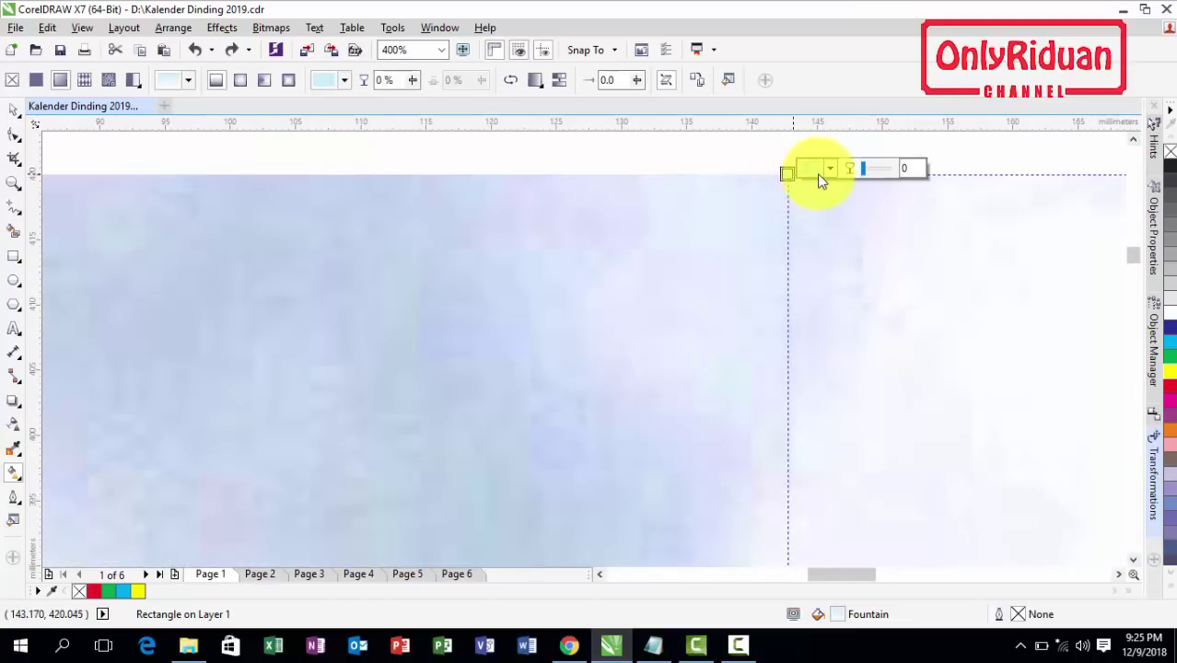
pyautogui.scroll(-1, 805, 189)
pyautogui.scroll(-3, 807, 220)
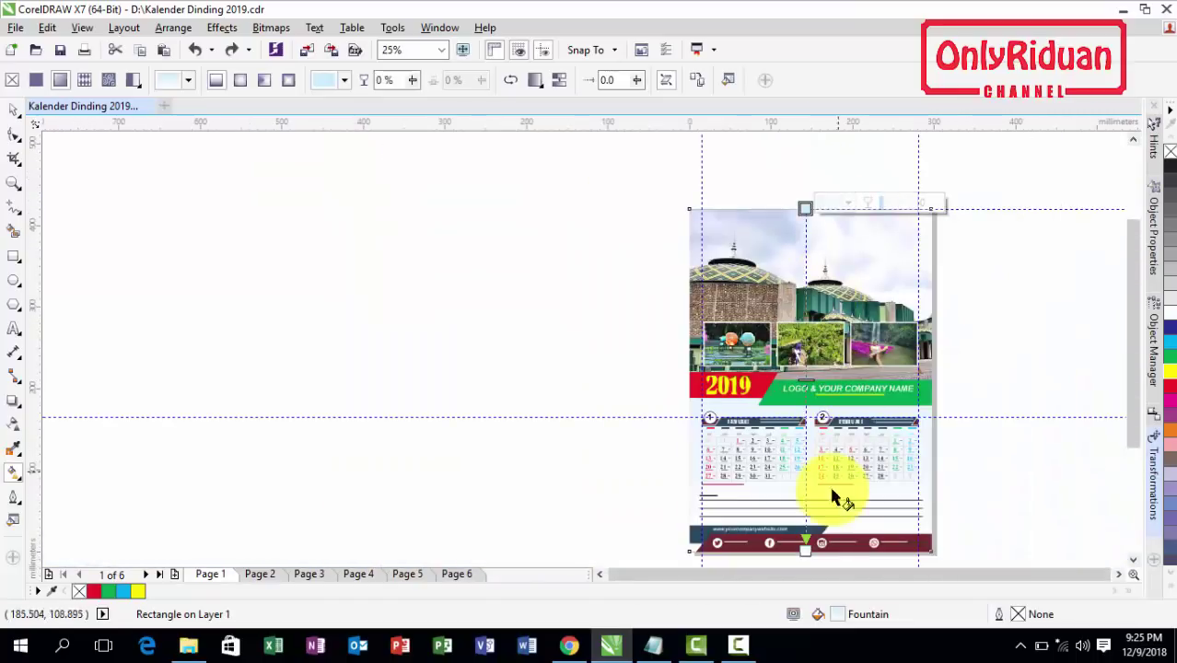
pyautogui.click(807, 206)
pyautogui.click(842, 207)
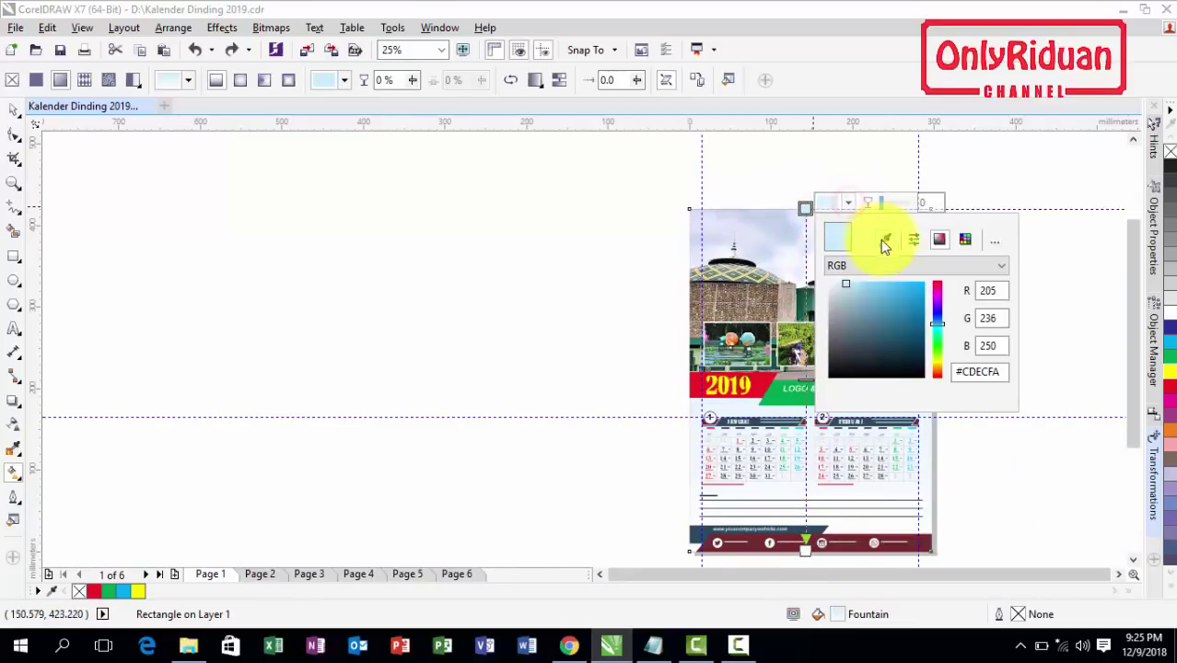
pyautogui.moveTo(936, 325); pyautogui.dragTo(938, 366)
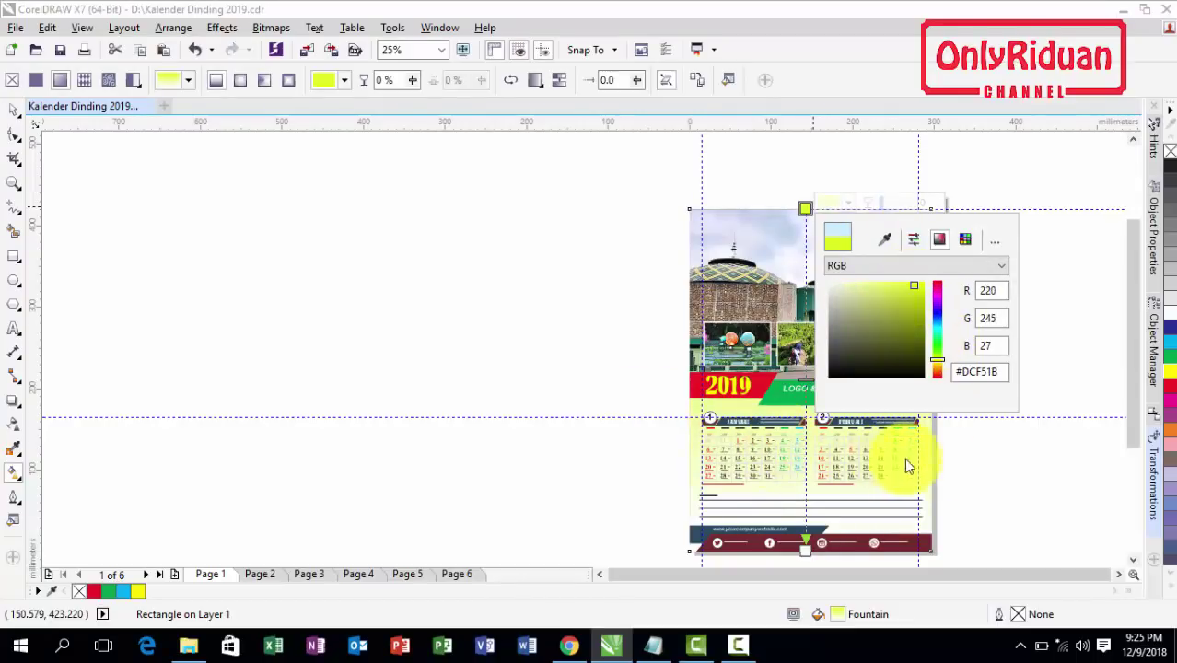
pyautogui.click(955, 451)
pyautogui.scroll(4, 867, 452)
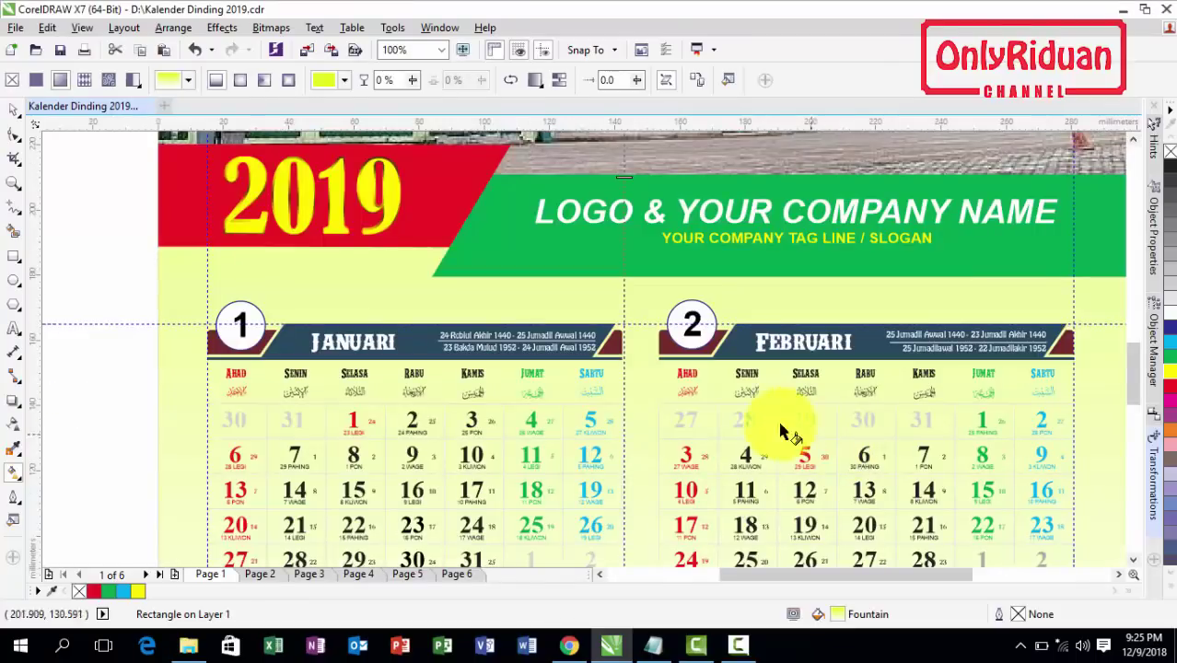
pyautogui.scroll(-4, 638, 396)
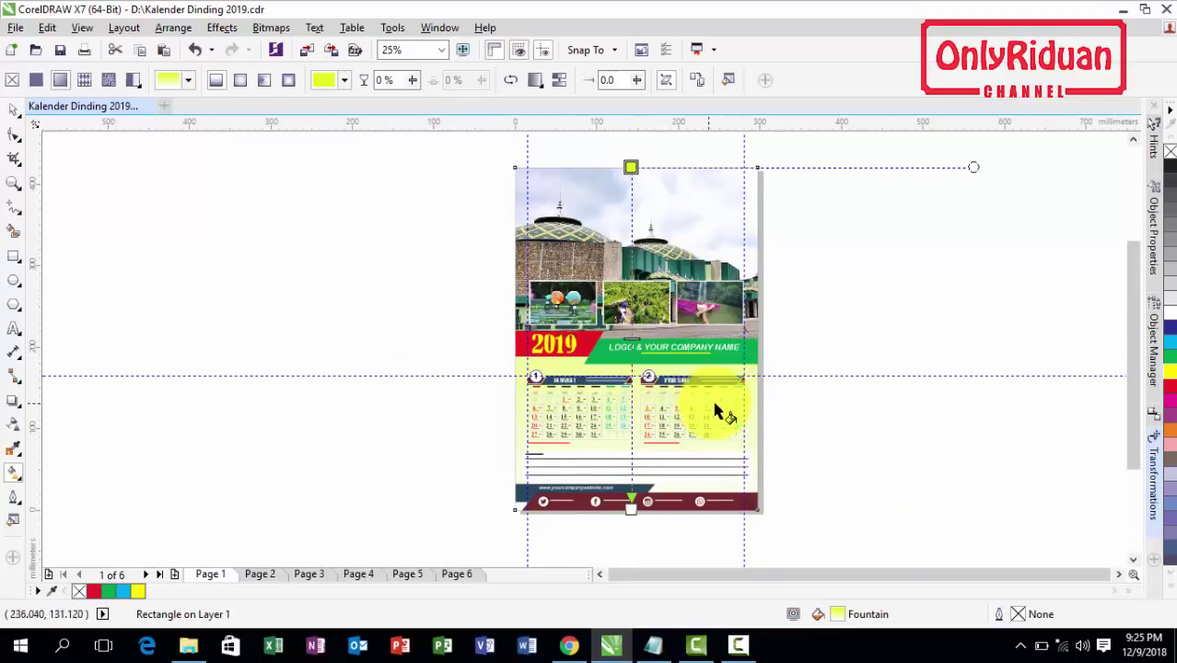
pyautogui.click(13, 109)
pyautogui.click(374, 229)
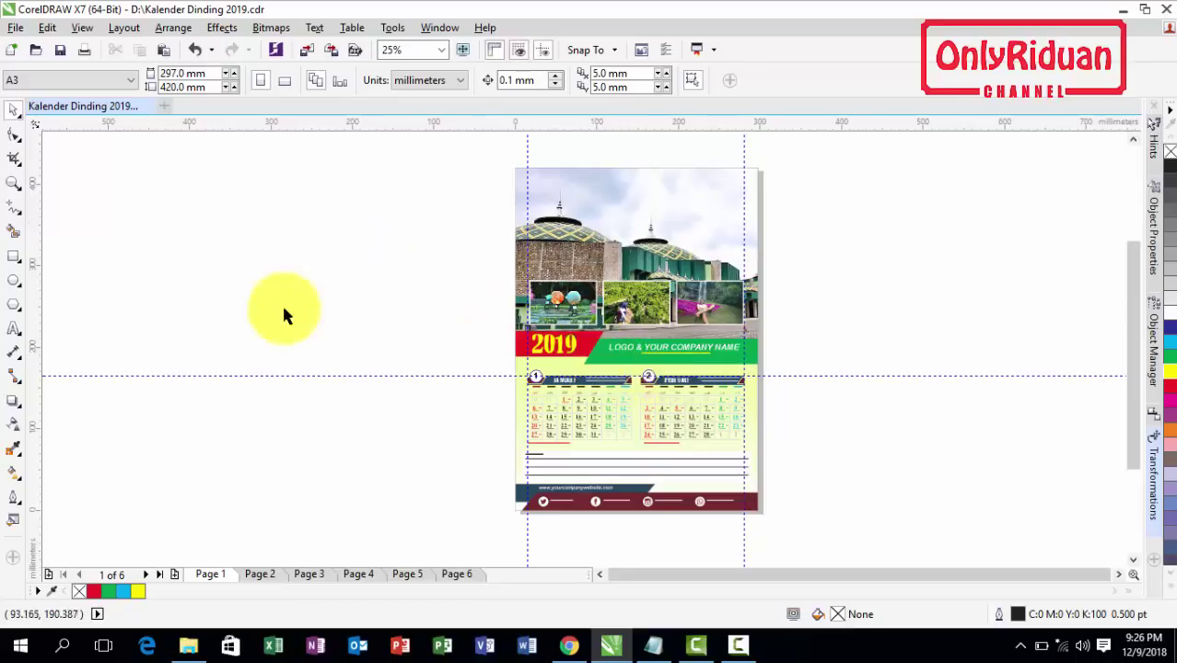
# - Undo the background recoloring and the red and green banner fills on page 1
pyautogui.click(192, 52)
pyautogui.click(193, 51)
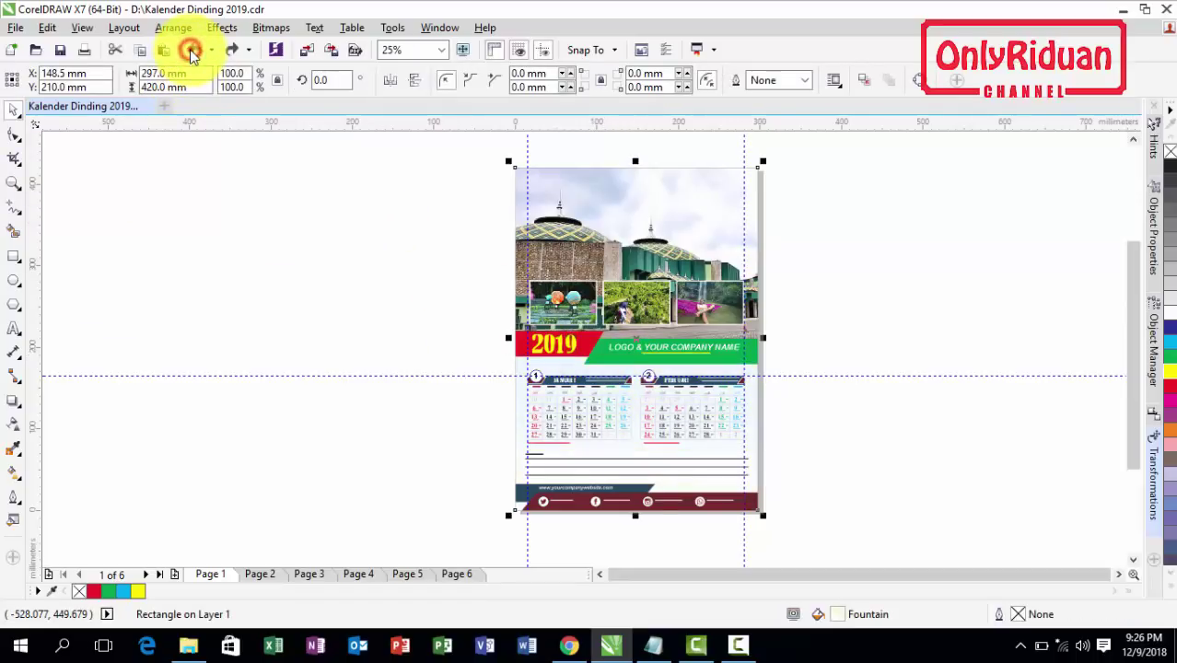
pyautogui.click(192, 52)
pyautogui.click(193, 52)
pyautogui.click(192, 52)
pyautogui.click(192, 52)
pyautogui.click(194, 52)
pyautogui.click(195, 53)
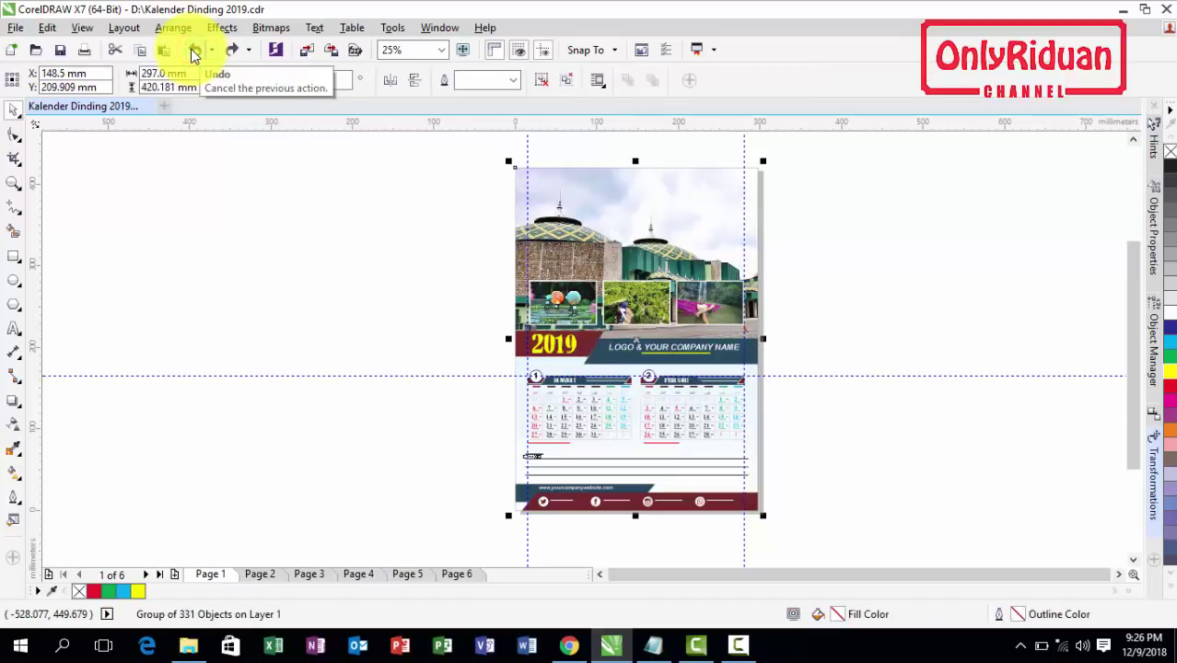
# - Select every object on page 1 and group them
pyautogui.click(817, 405)
pyautogui.scroll(1, 822, 461)
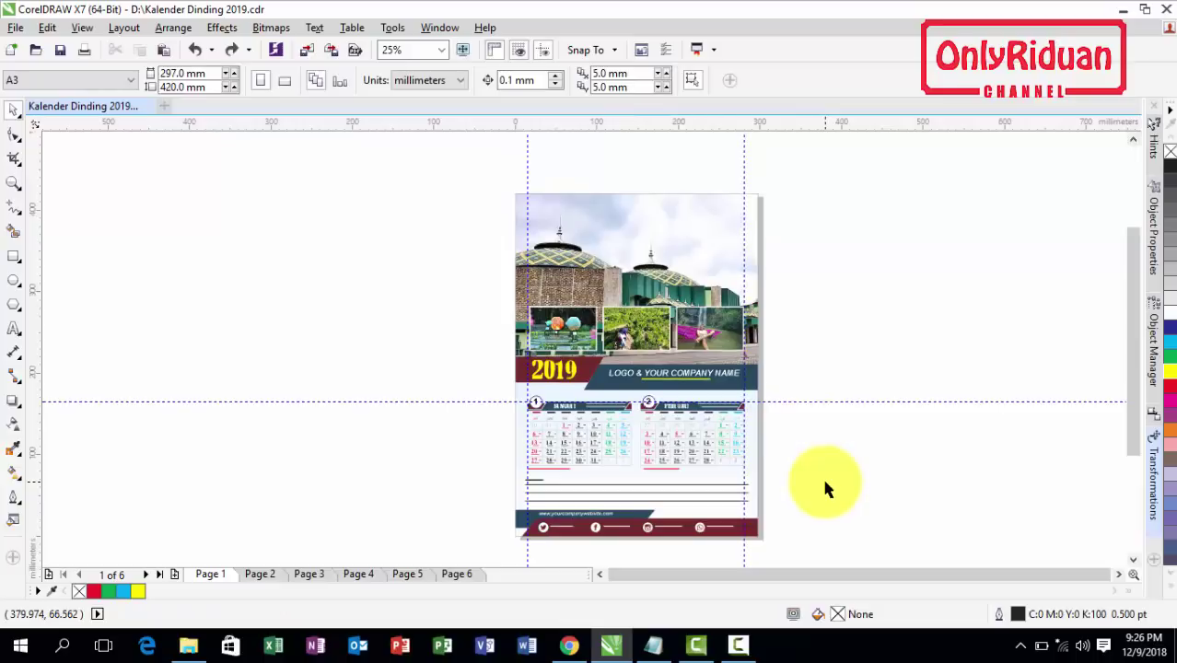
pyautogui.moveTo(814, 566); pyautogui.dragTo(462, 170)
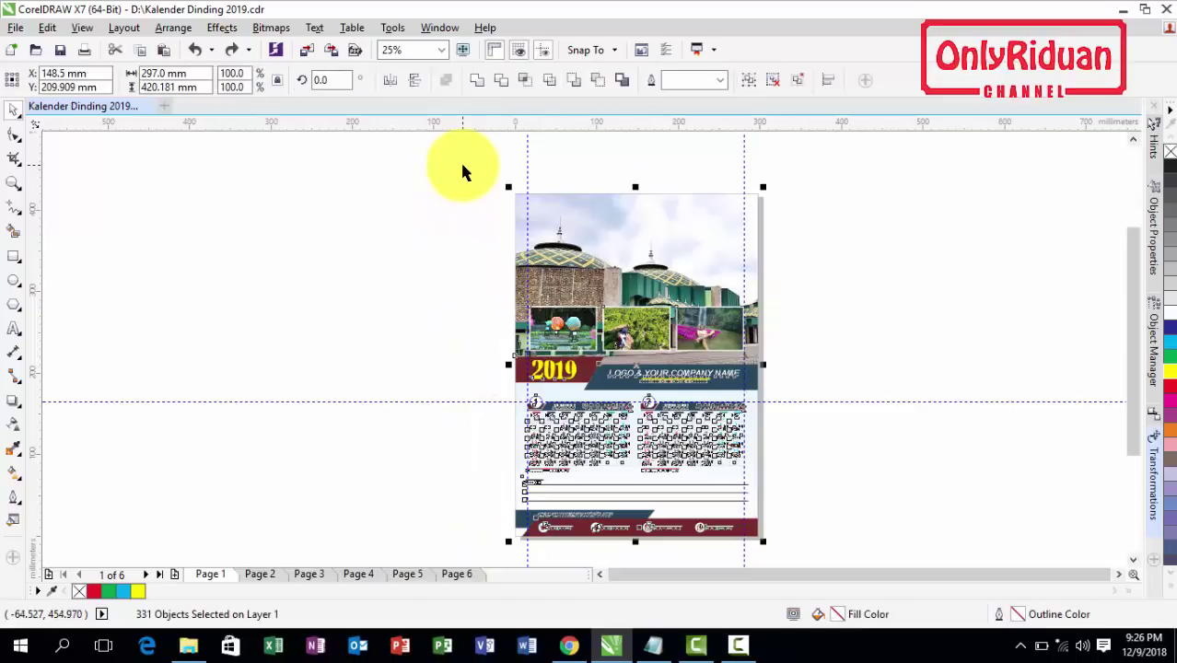
pyautogui.click(752, 81)
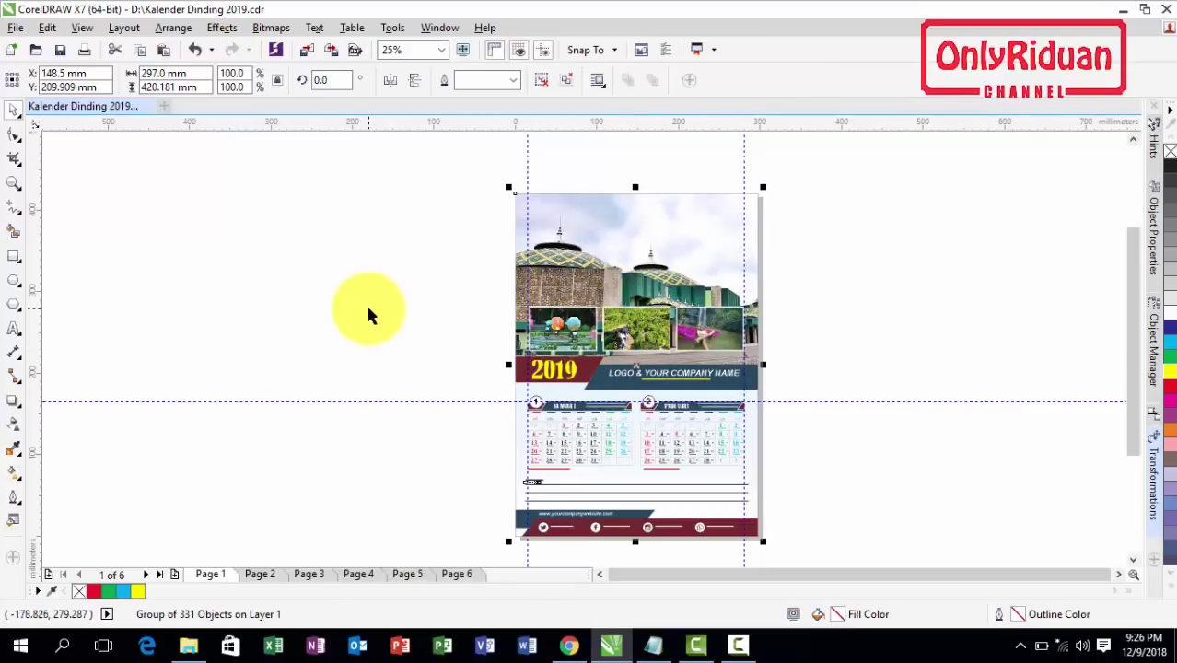
pyautogui.click(14, 29)
pyautogui.click(57, 312)
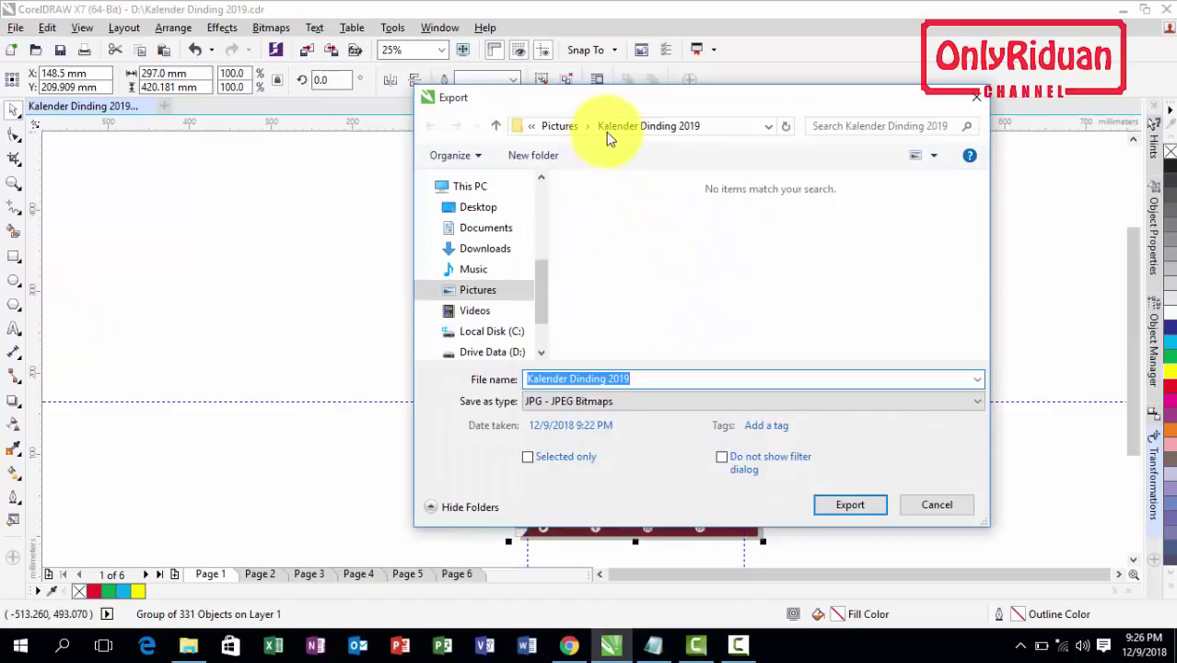
pyautogui.click(645, 378)
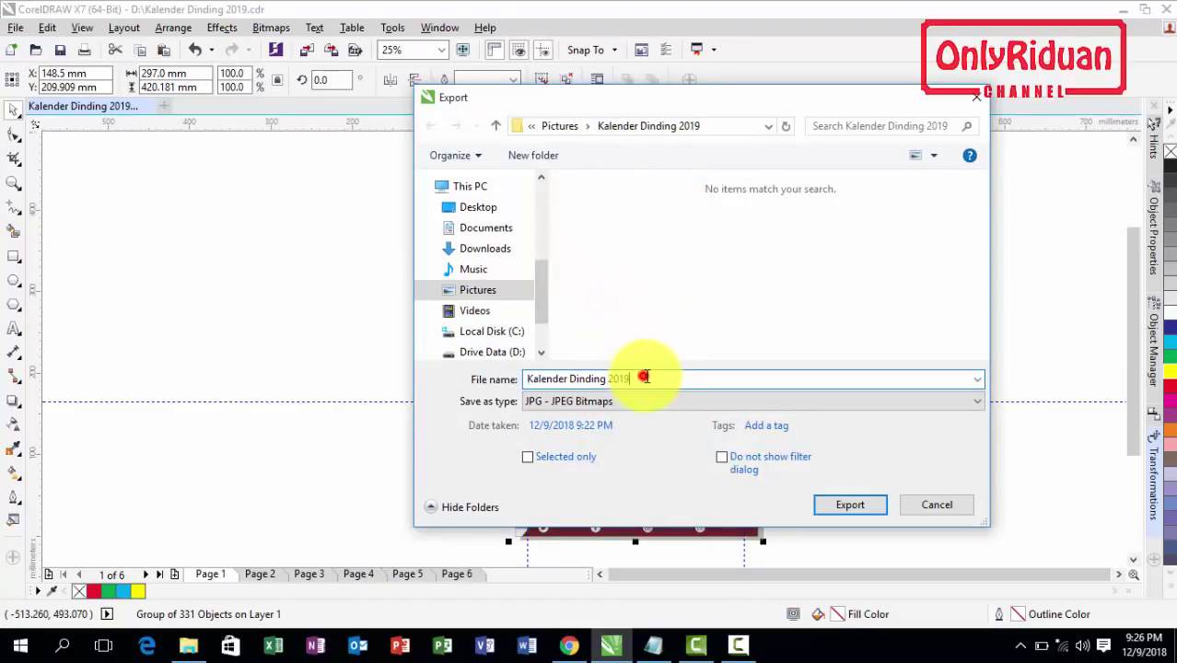
pyautogui.moveTo(652, 378); pyautogui.dragTo(516, 380)
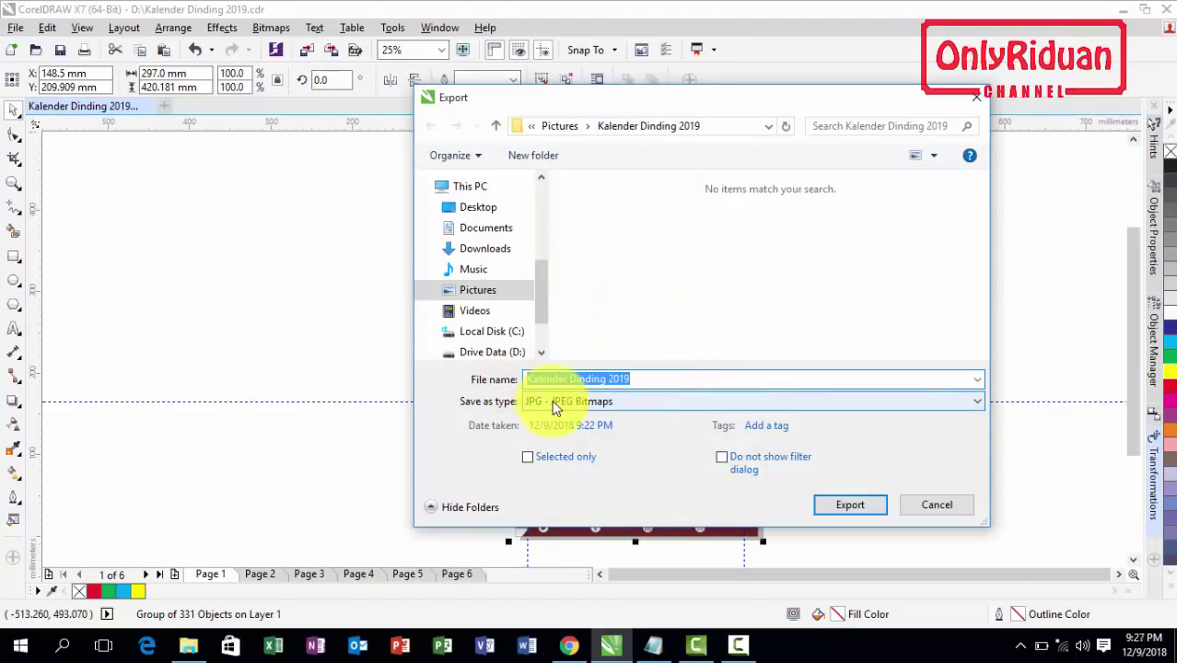
pyautogui.write('1')
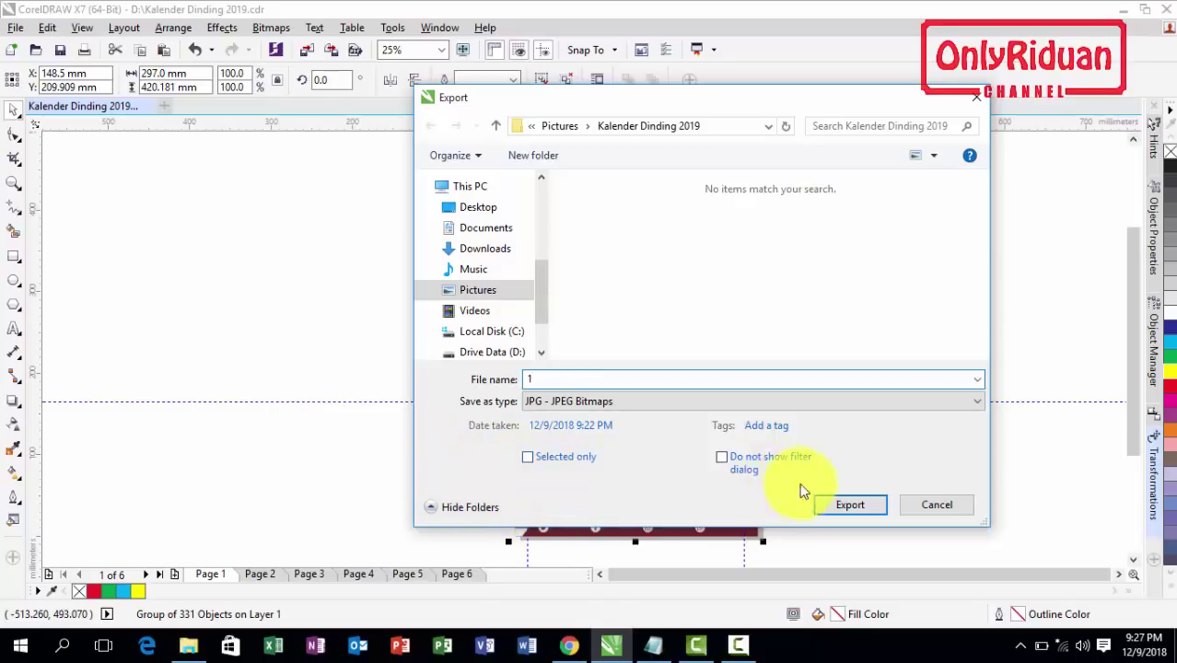
pyautogui.click(849, 504)
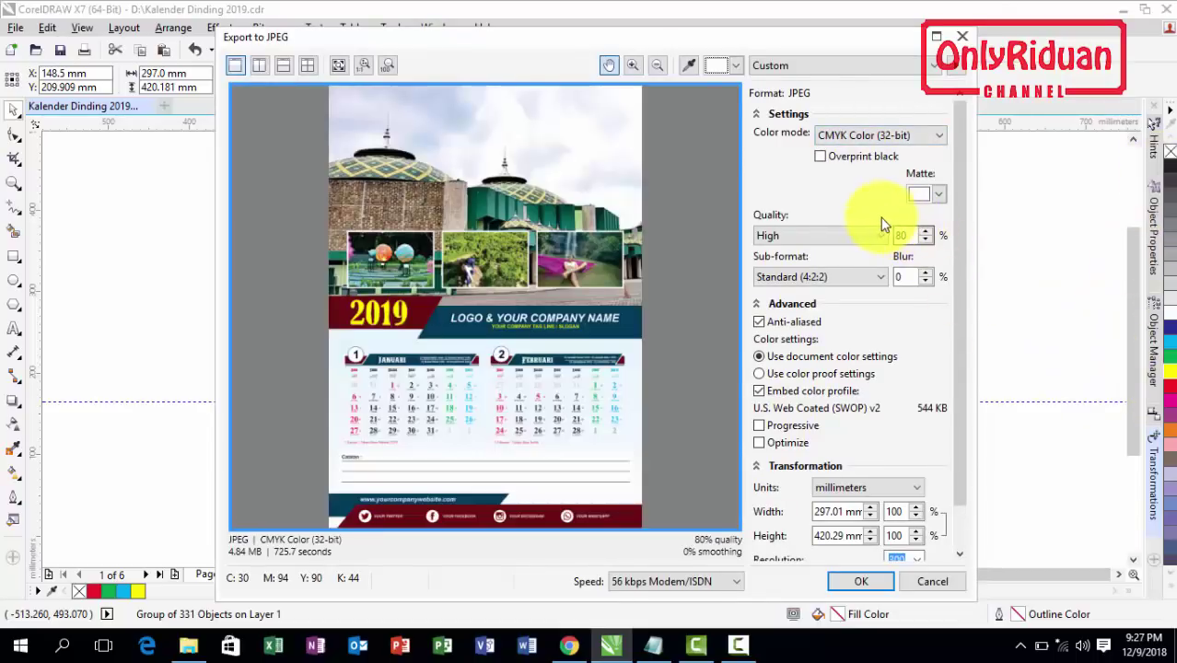
pyautogui.click(925, 582)
pyautogui.click(837, 219)
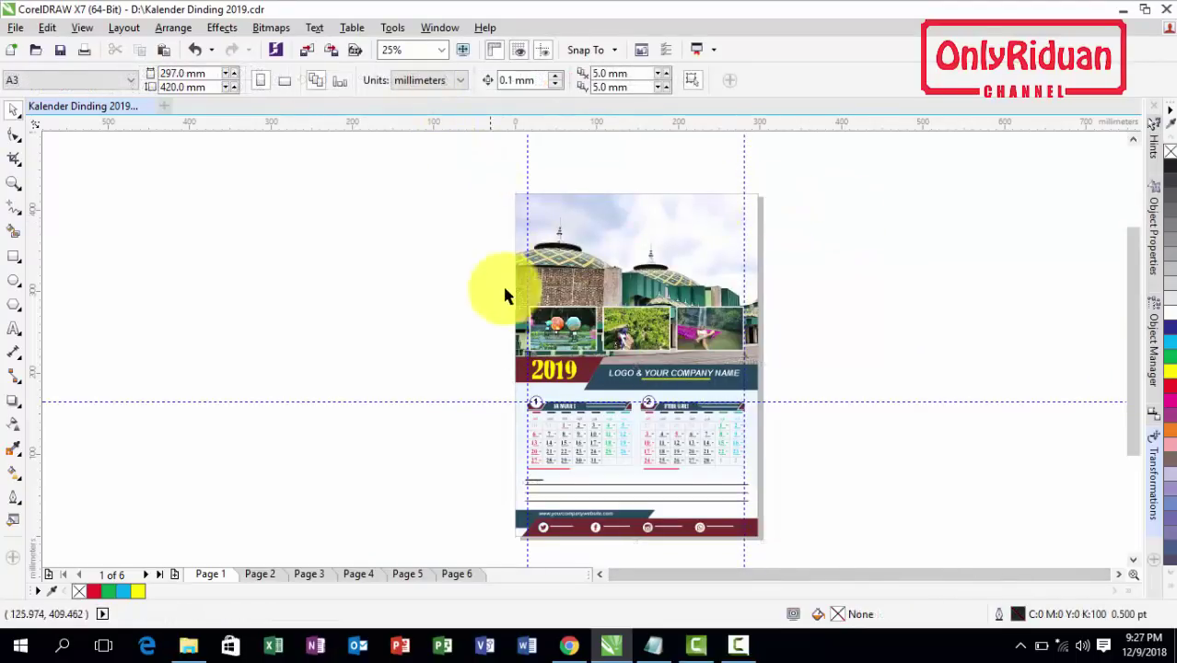
# - Check which color palettes are enabled for the document
pyautogui.click(435, 29)
pyautogui.moveTo(476, 236)
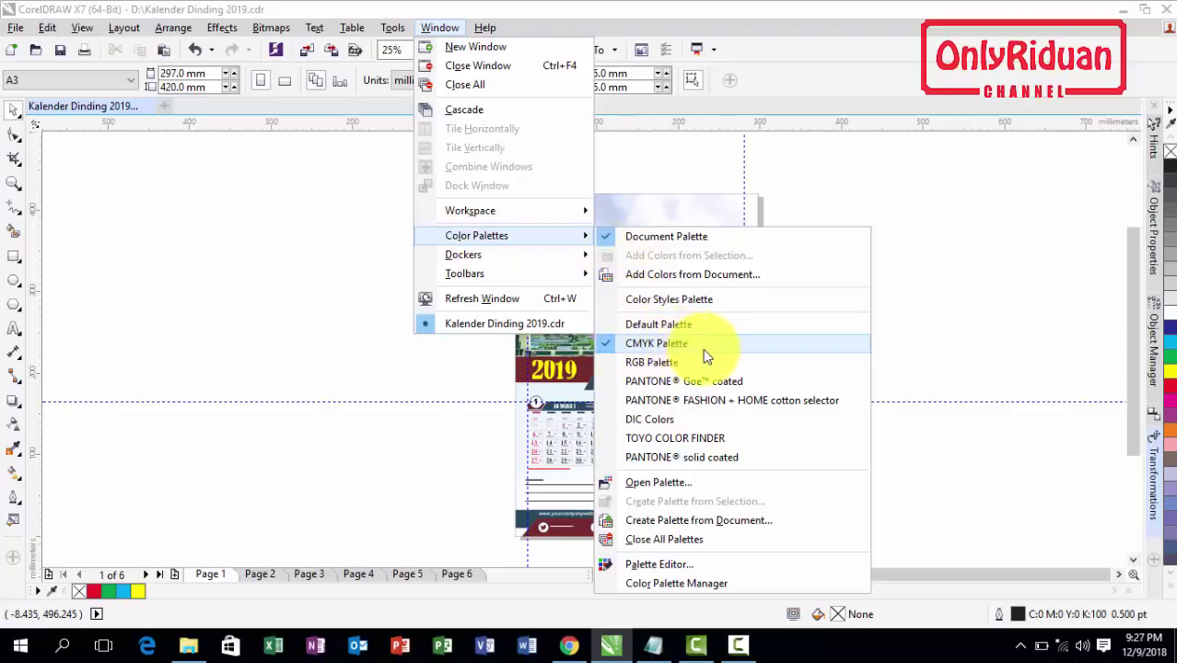
pyautogui.click(928, 257)
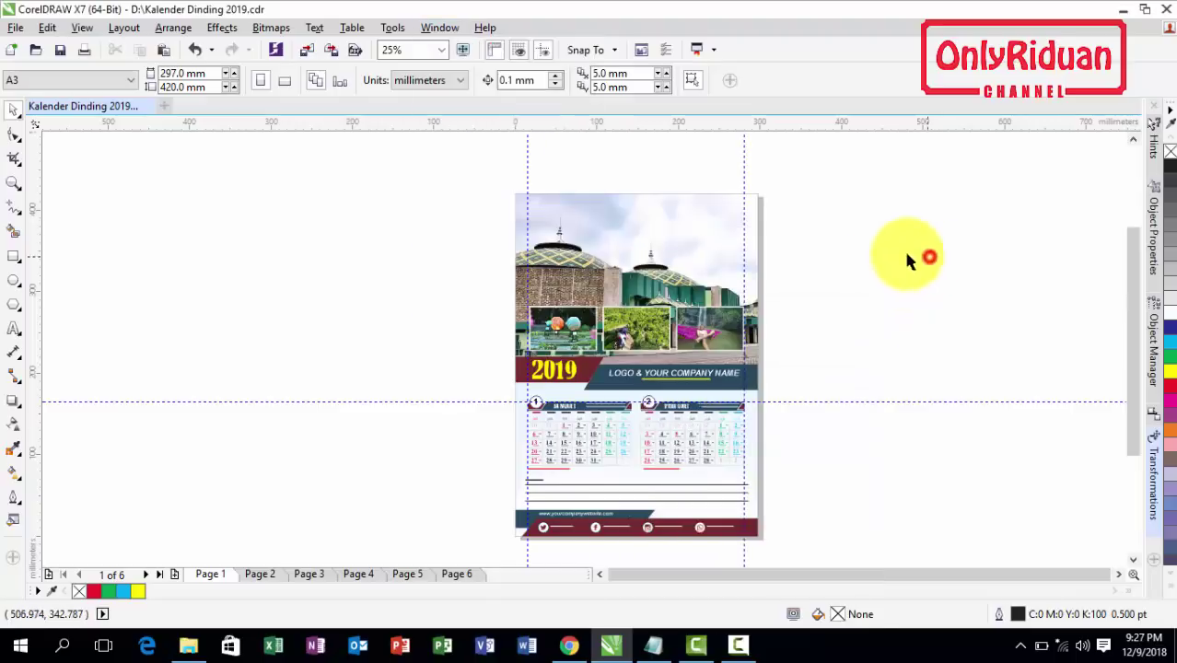
# - Export the page 1 group as a JPEG named 1 in Kalender Dinding 2019, using CMYK Color (32-bit) at 300 dpi
pyautogui.click(686, 419)
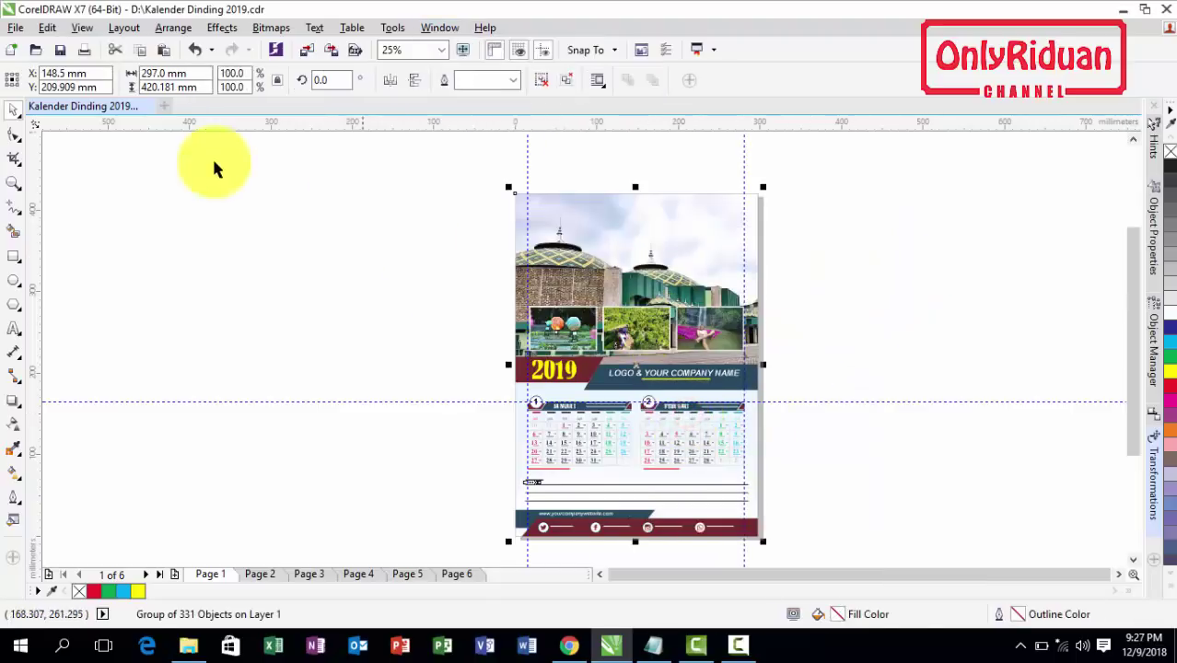
pyautogui.click(18, 29)
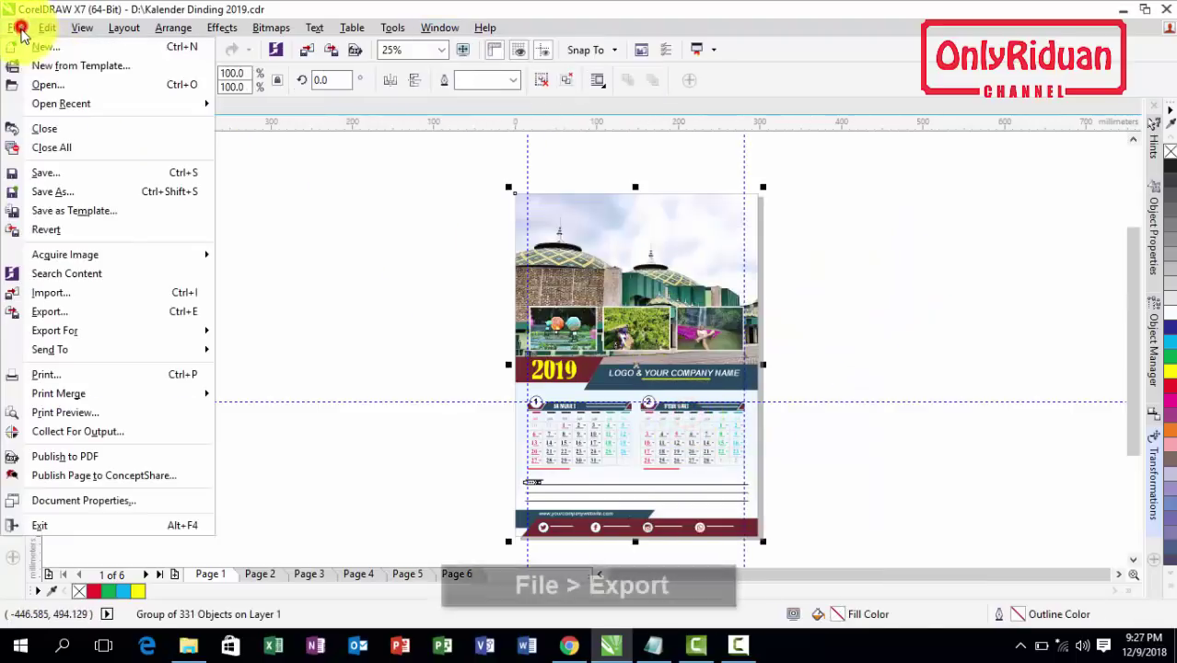
pyautogui.click(64, 312)
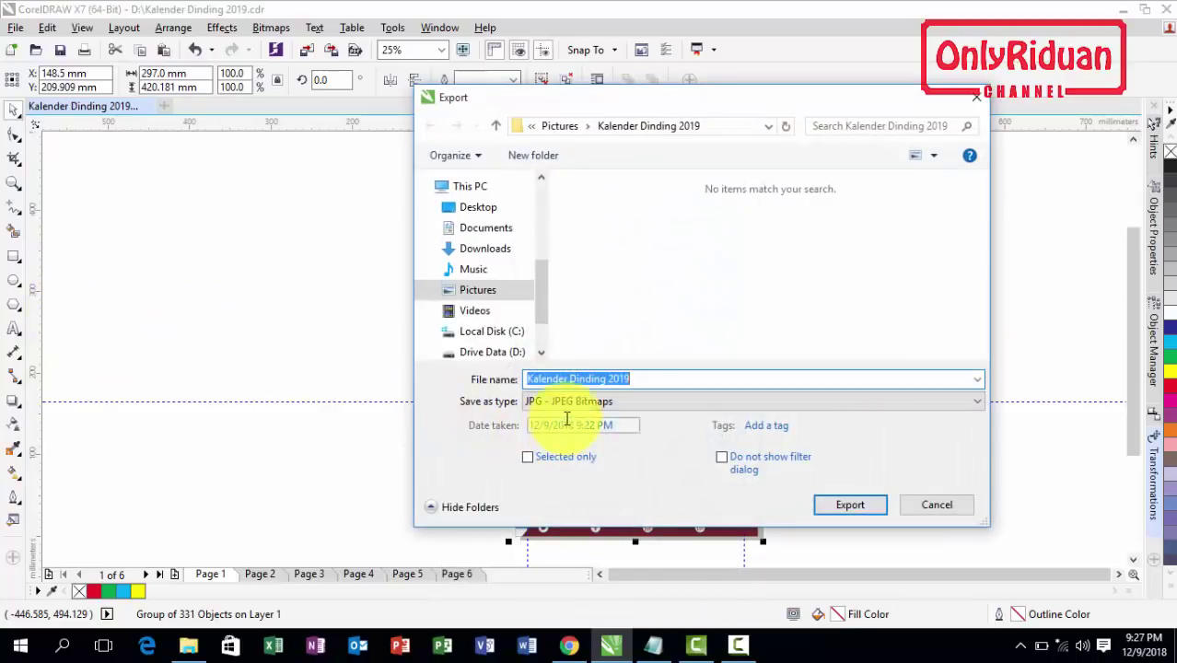
pyautogui.write('1')
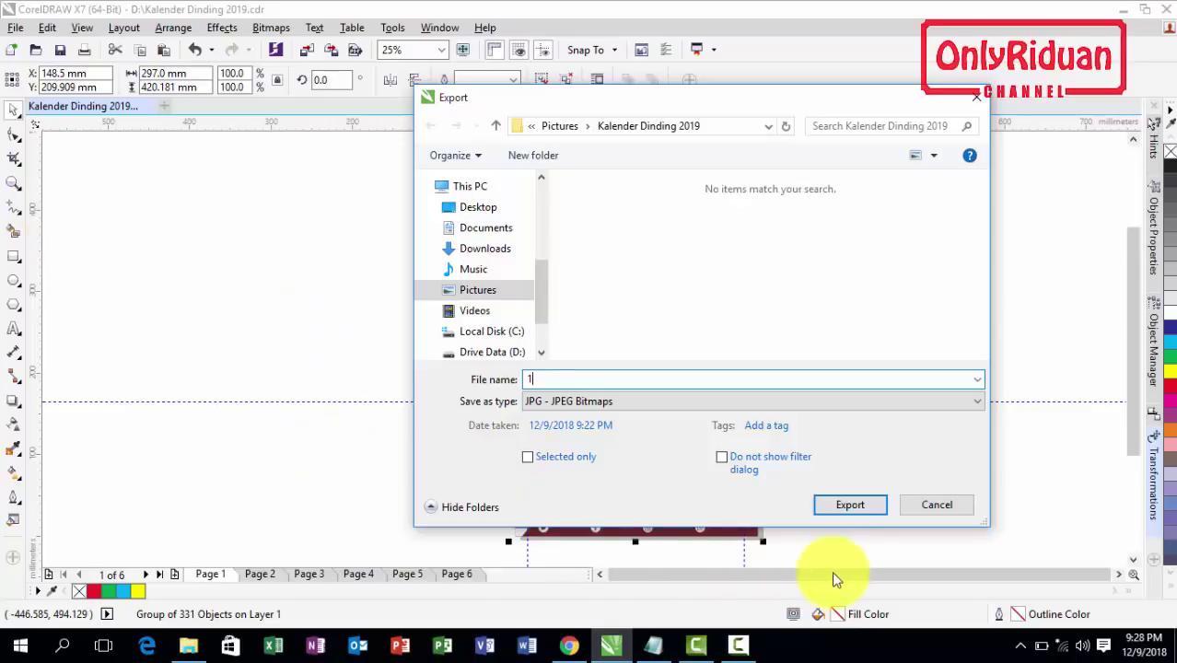
pyautogui.click(850, 508)
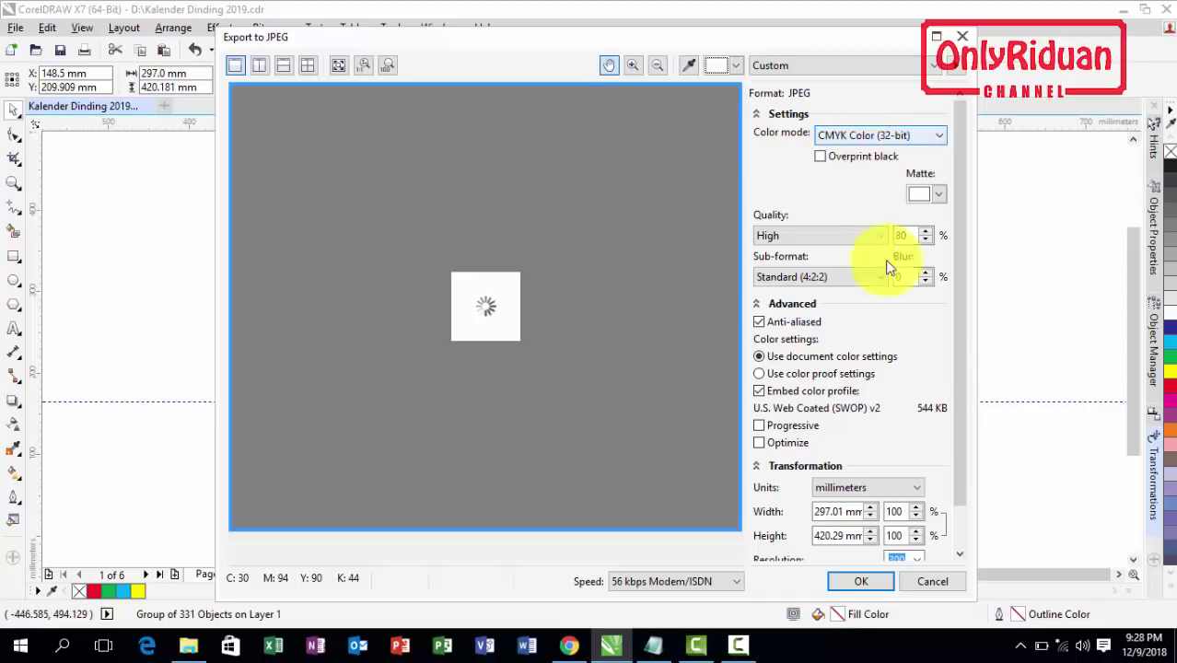
pyautogui.scroll(-2, 967, 337)
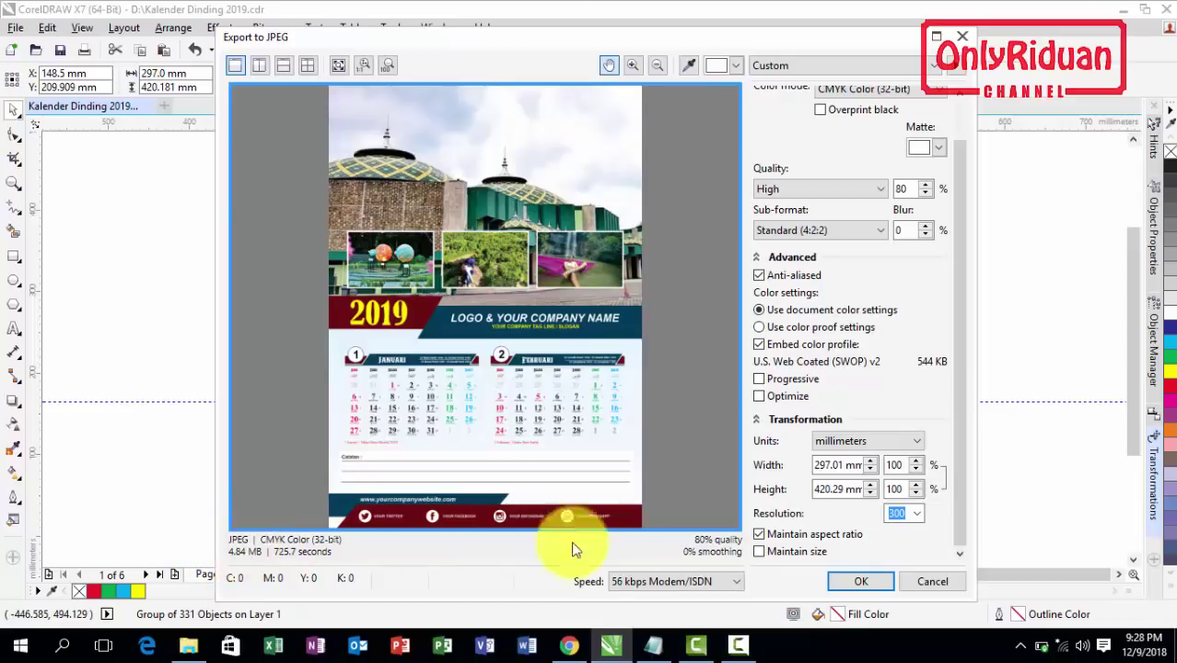
pyautogui.click(855, 584)
pyautogui.click(873, 451)
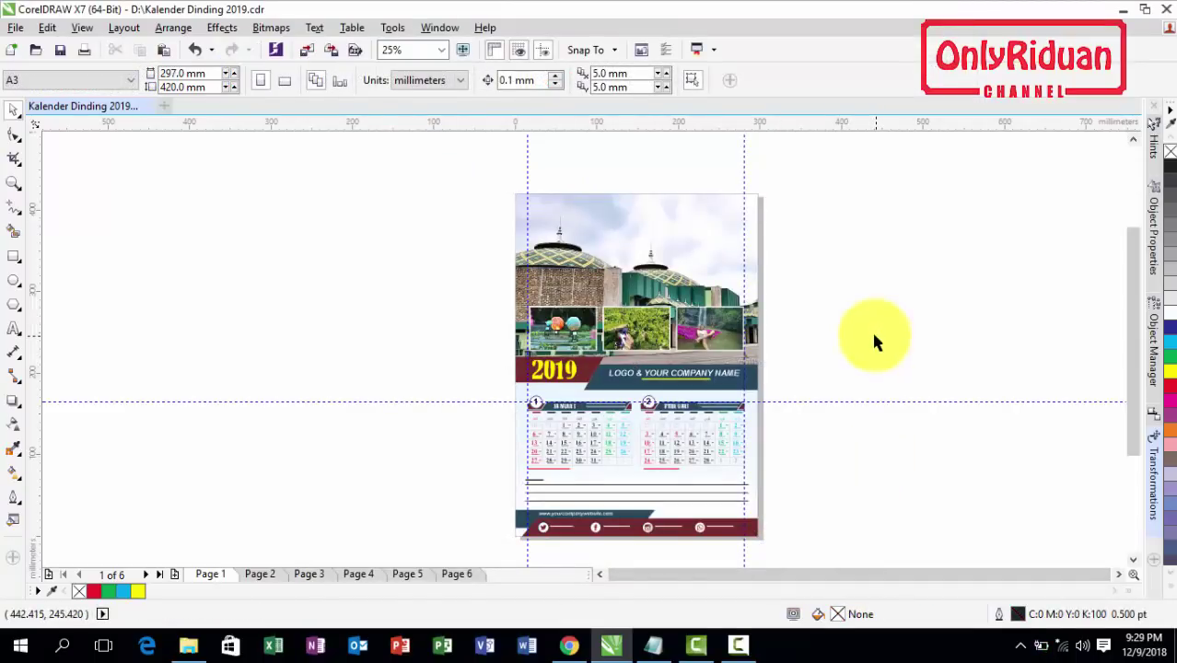
# - Open the exported image 1 from the Kalender Dinding 2019 folder in File Explorer and inspect it, closing both windows
pyautogui.click(188, 648)
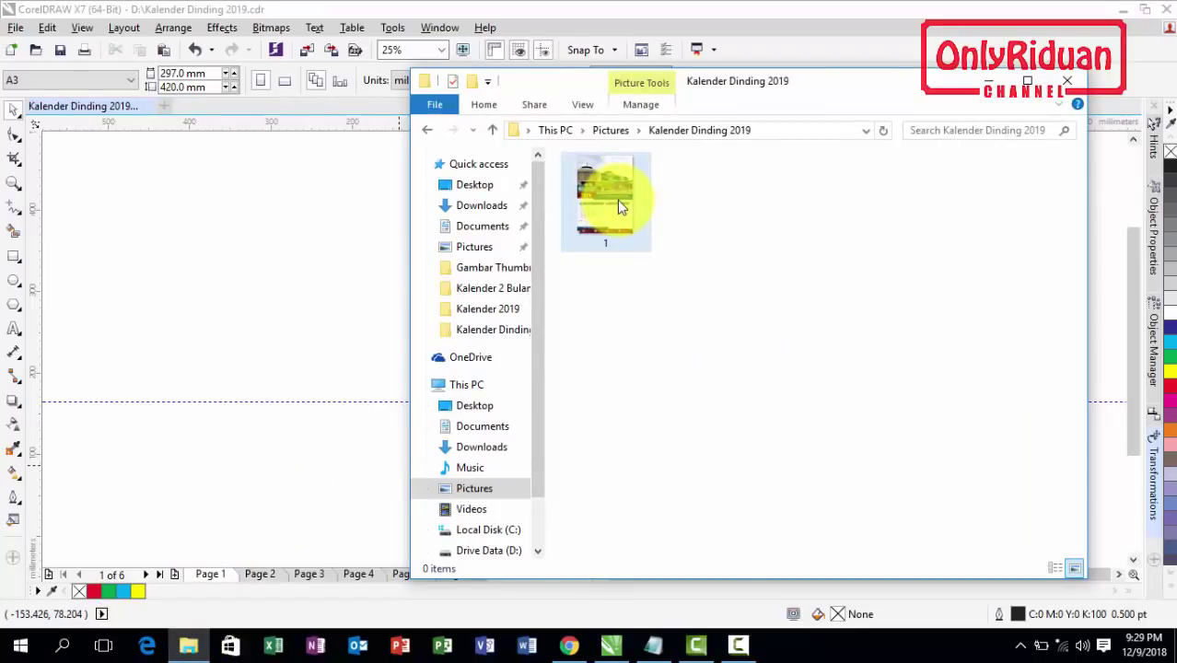
pyautogui.doubleClick(617, 199)
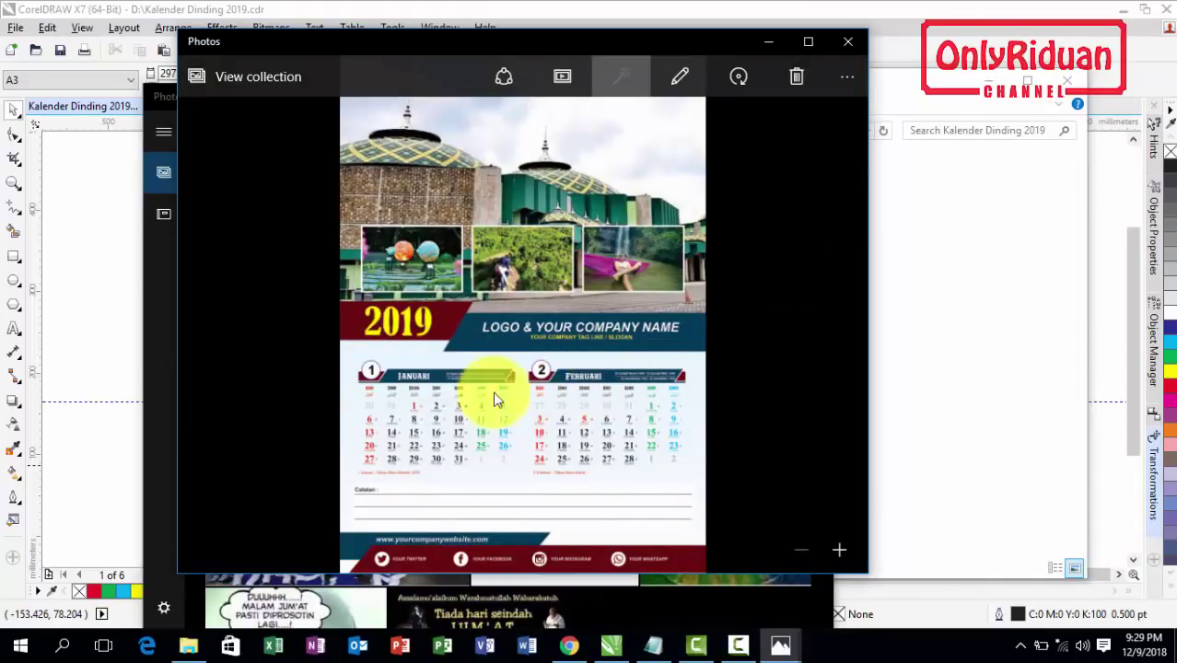
pyautogui.click(848, 42)
pyautogui.click(812, 97)
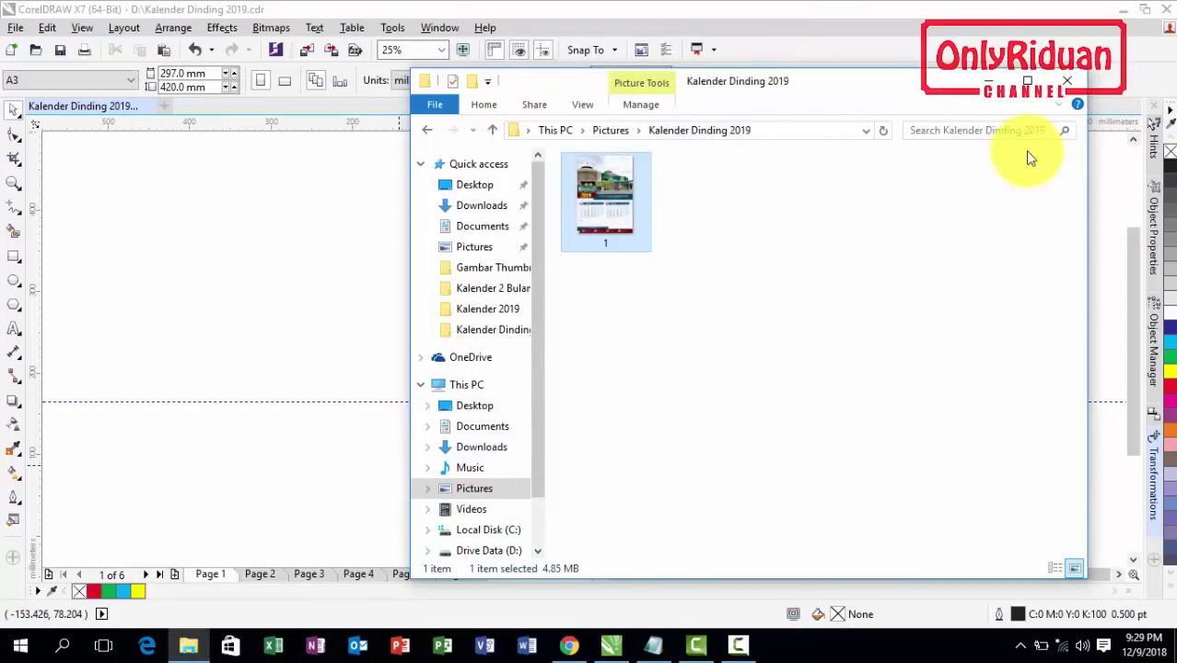
pyautogui.click(1067, 81)
# - Export the page 2 group as a JPEG named 2 in Kalender Dinding 2019, using CMYK Color (32-bit) at 300 dpi
pyautogui.click(261, 574)
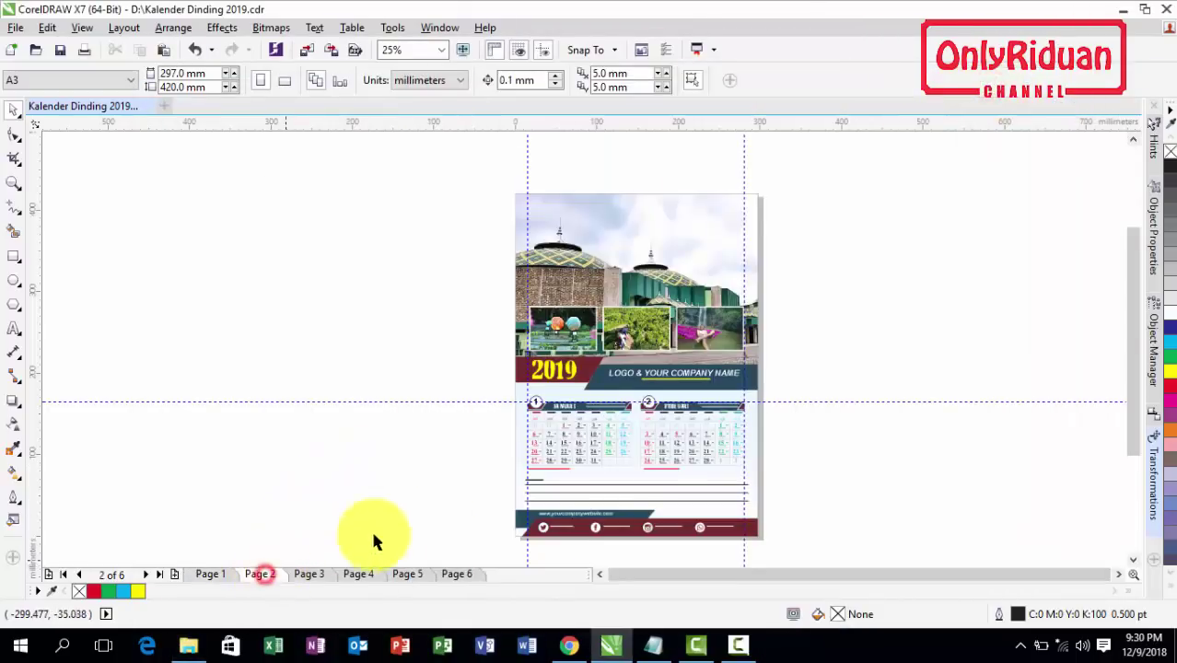
pyautogui.click(654, 442)
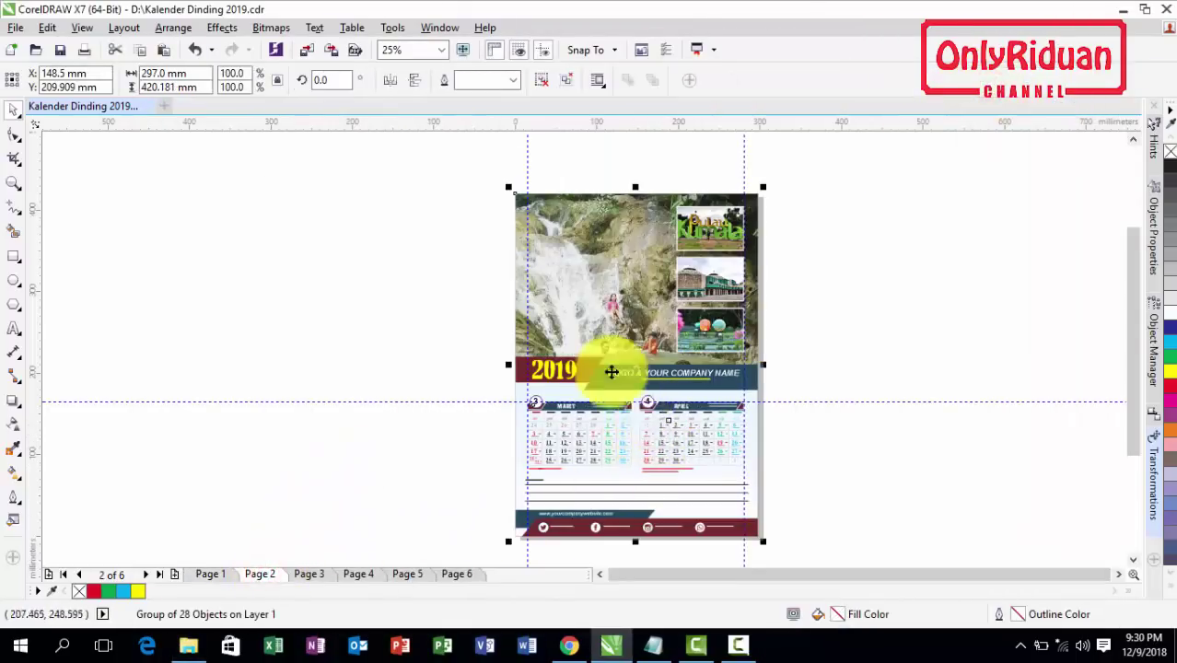
pyautogui.click(16, 28)
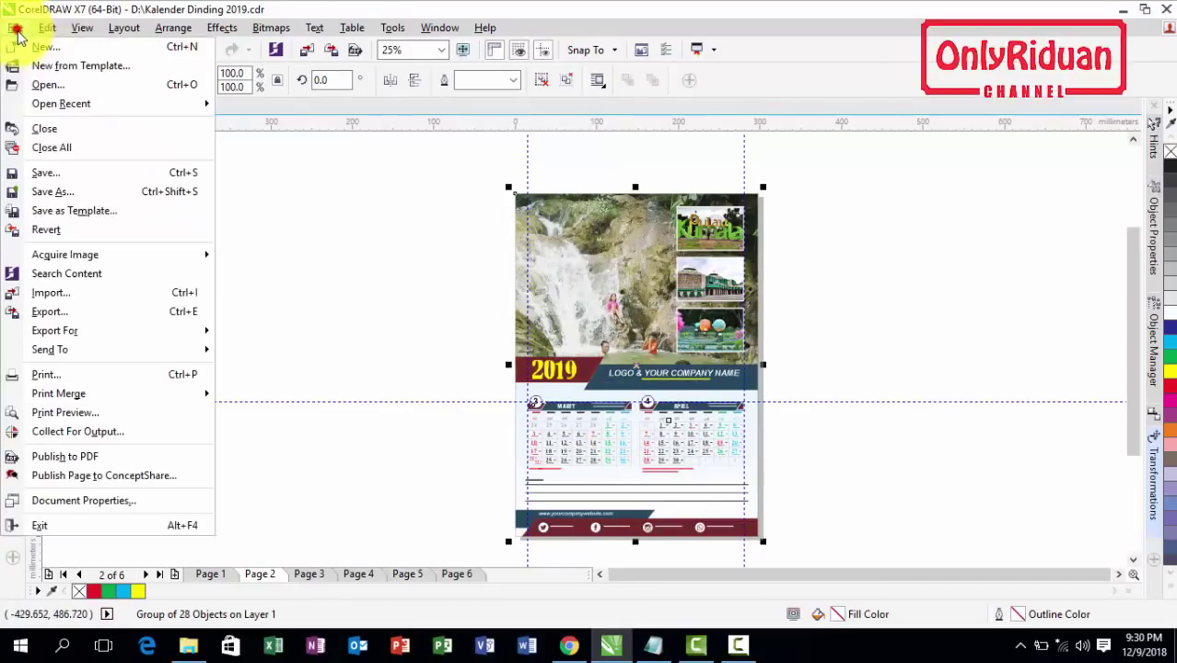
pyautogui.click(76, 312)
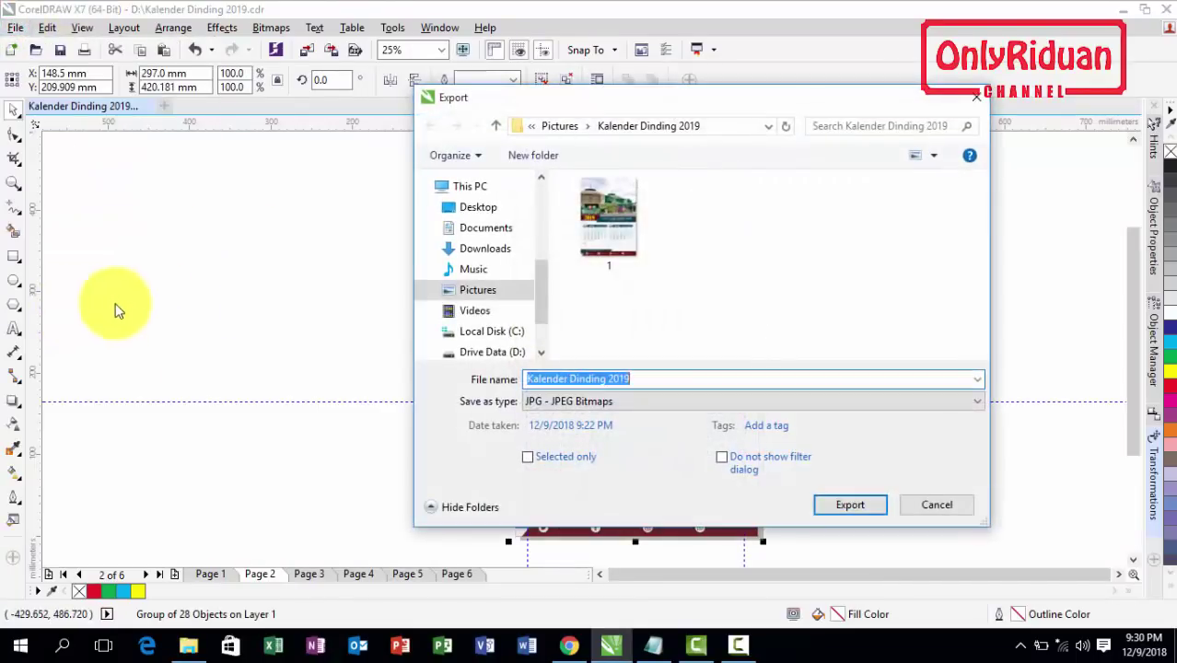
pyautogui.click(610, 247)
pyautogui.doubleClick(557, 380)
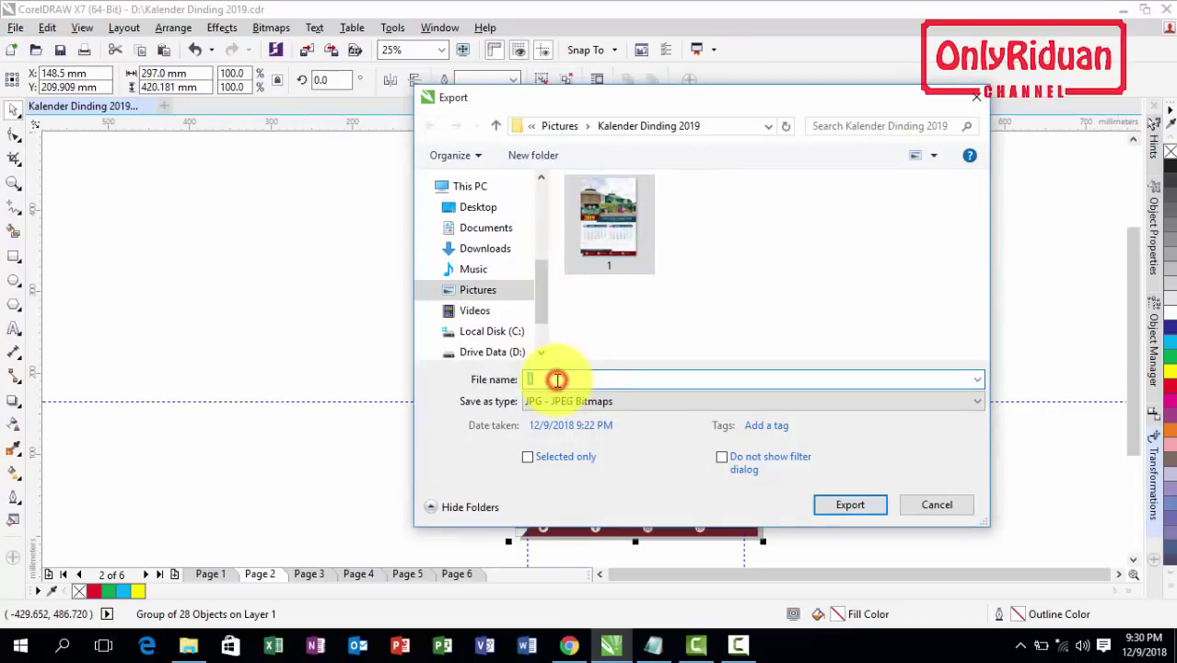
pyautogui.write('2')
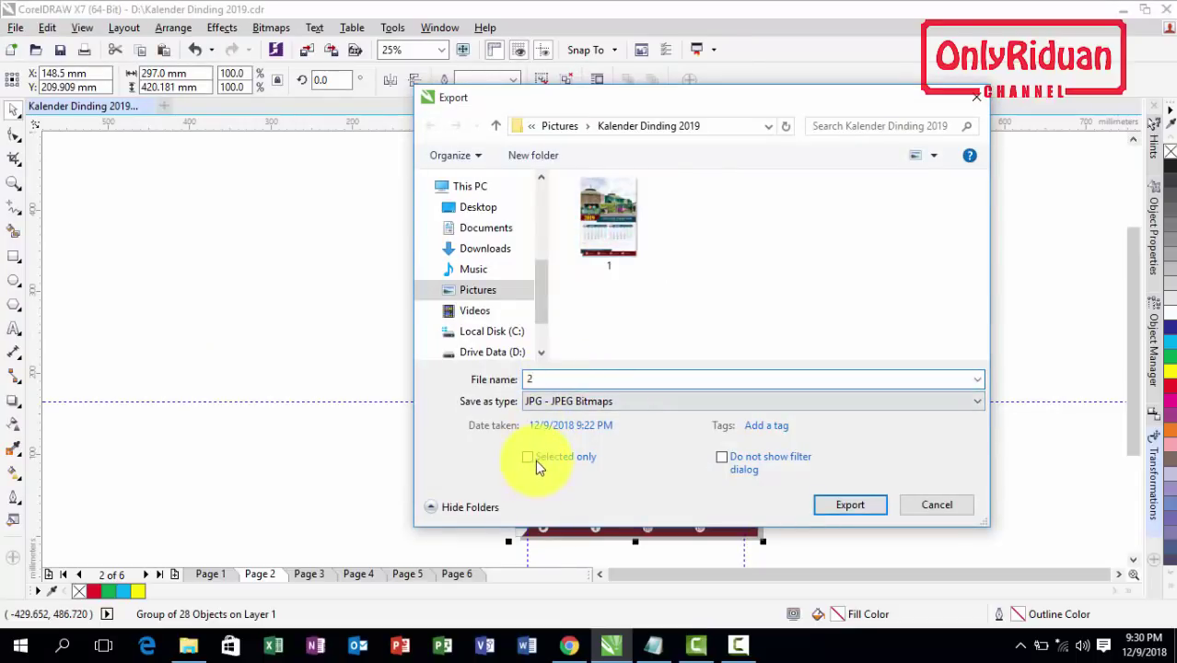
pyautogui.click(848, 504)
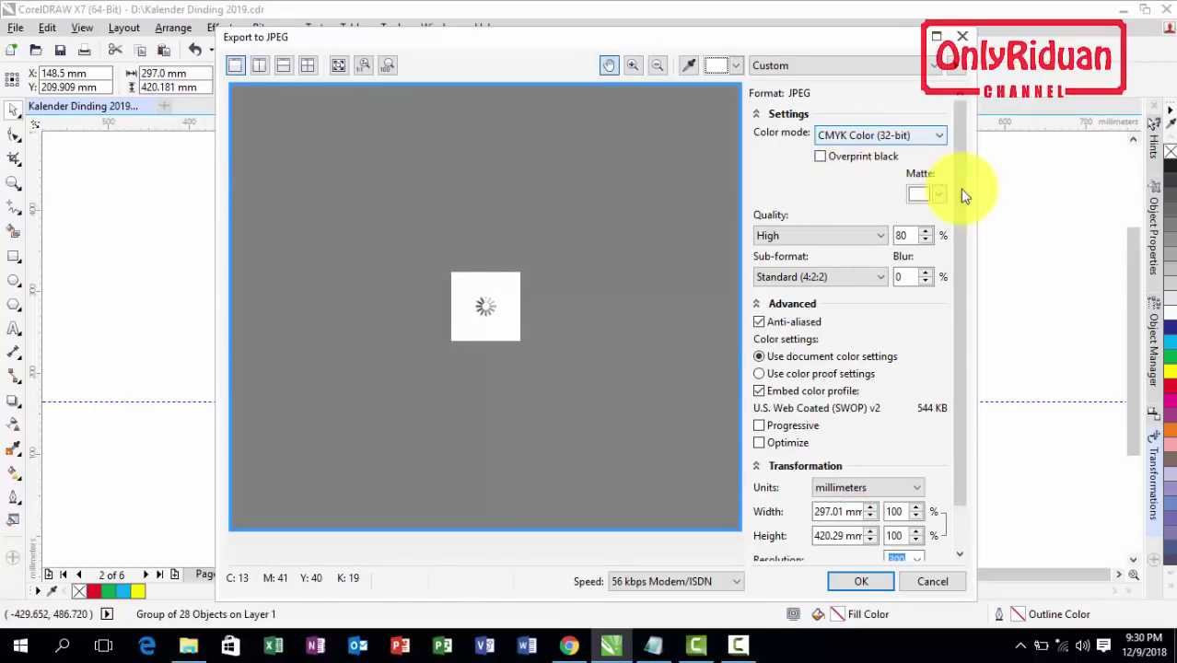
pyautogui.moveTo(962, 189); pyautogui.dragTo(965, 311)
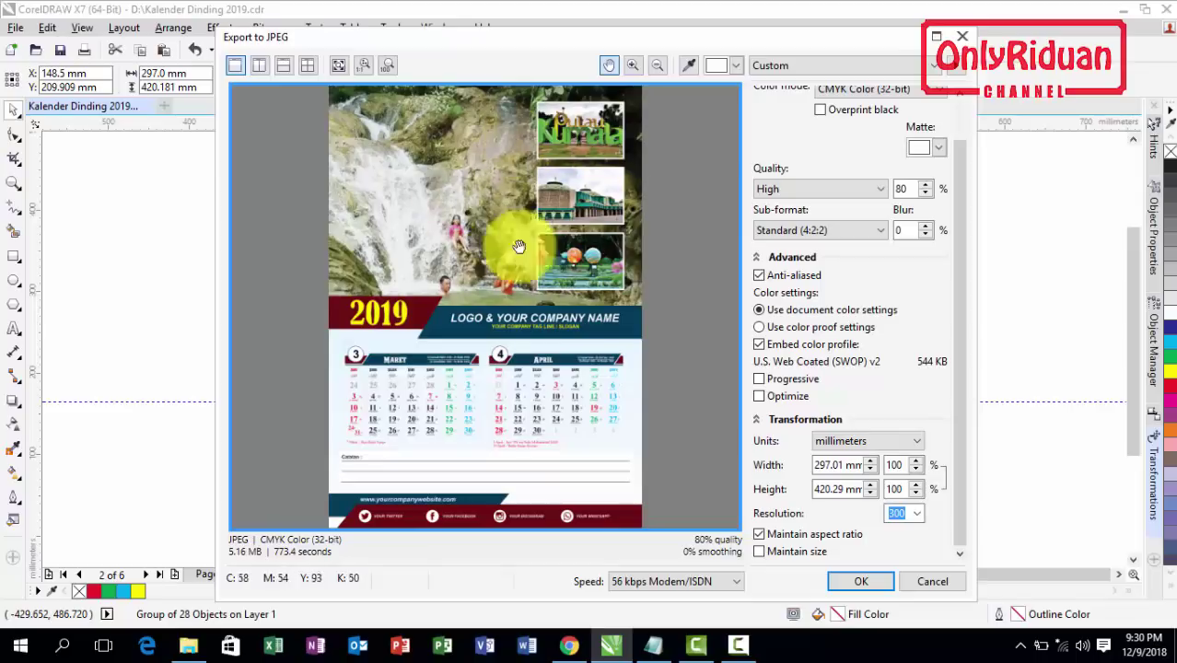
pyautogui.click(878, 581)
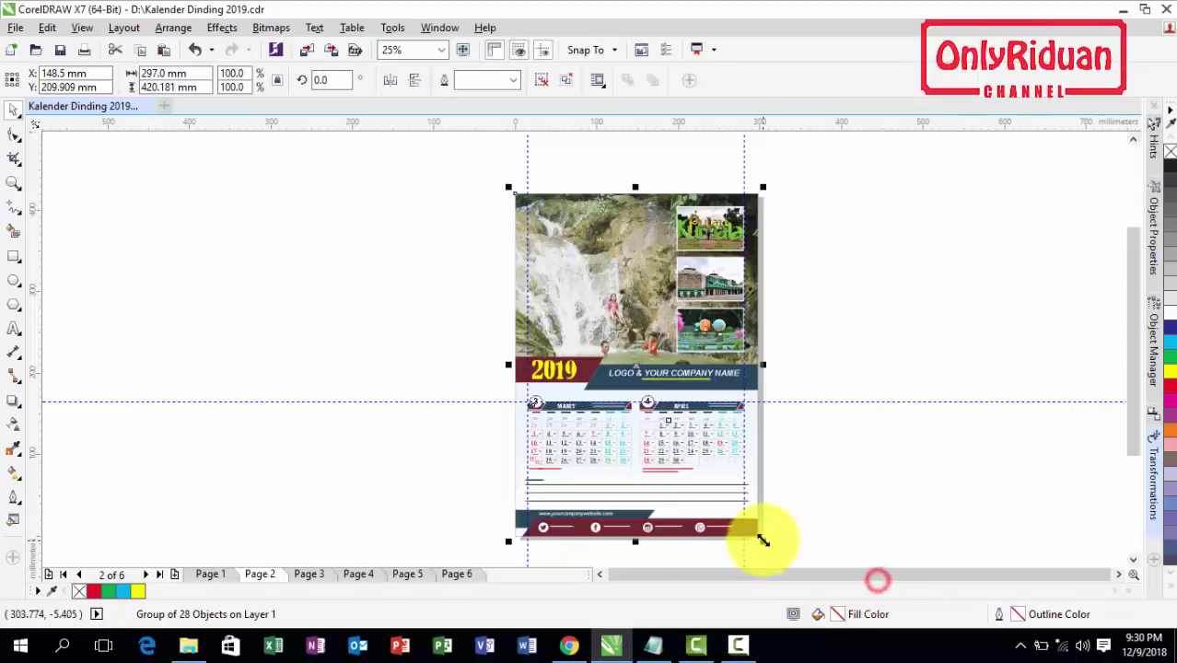
# - Export the page 3 group as a JPEG named 3 in Kalender Dinding 2019, keeping CMYK Color (32-bit) and 300 dpi
pyautogui.click(310, 574)
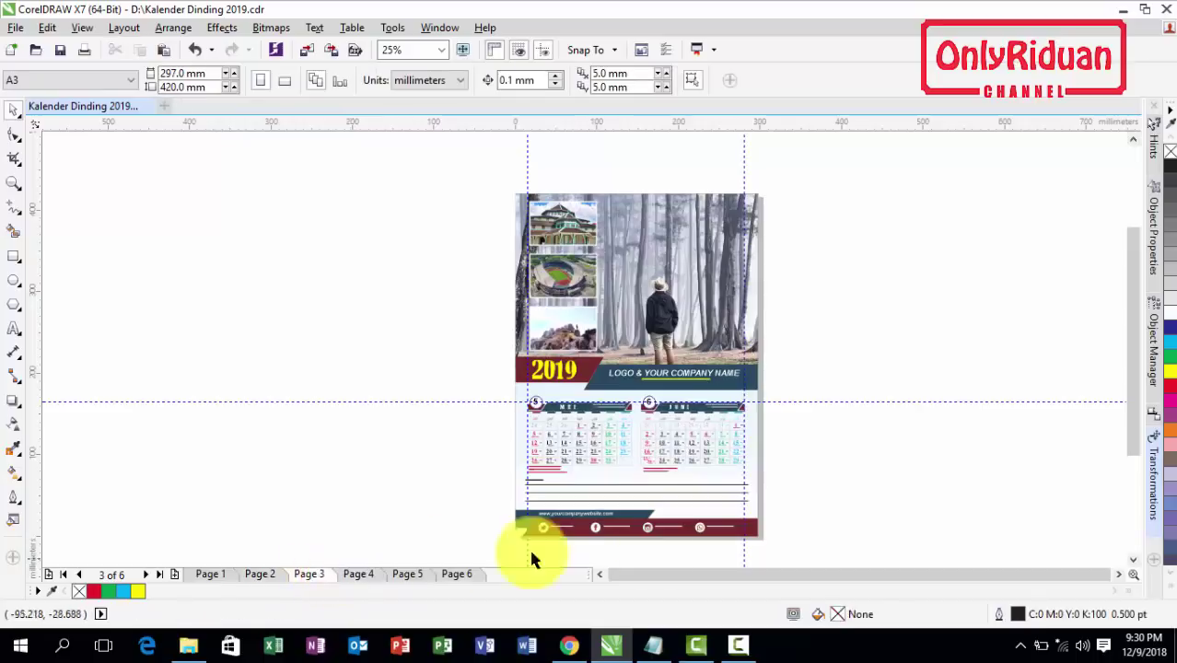
pyautogui.click(715, 460)
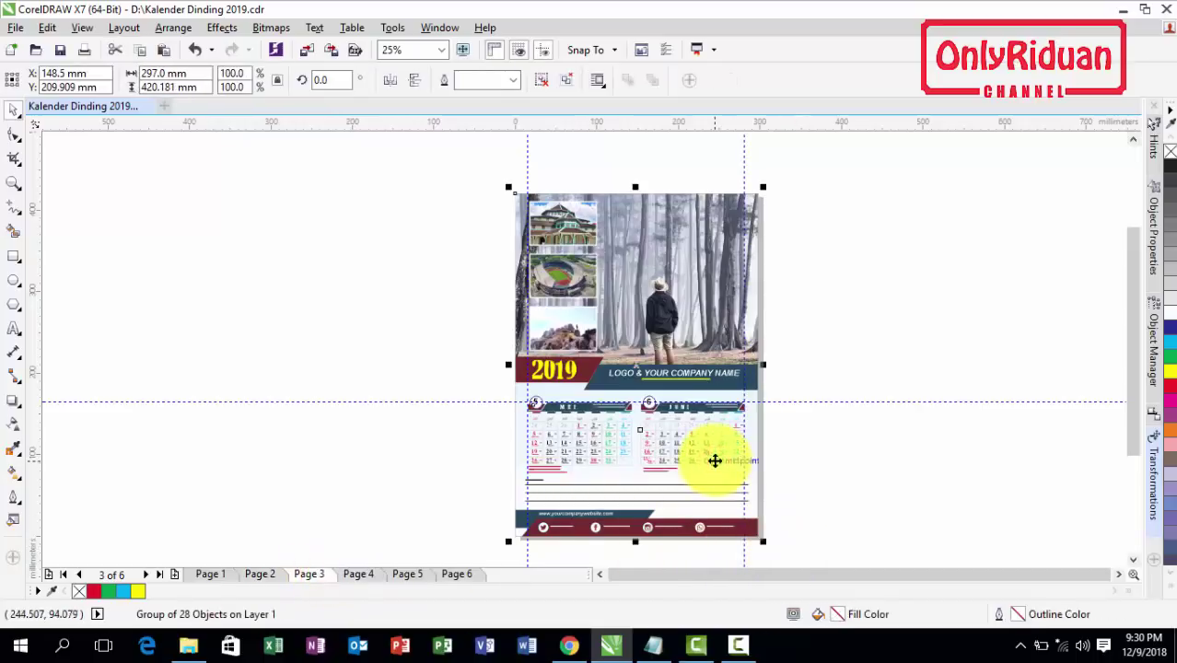
pyautogui.click(16, 27)
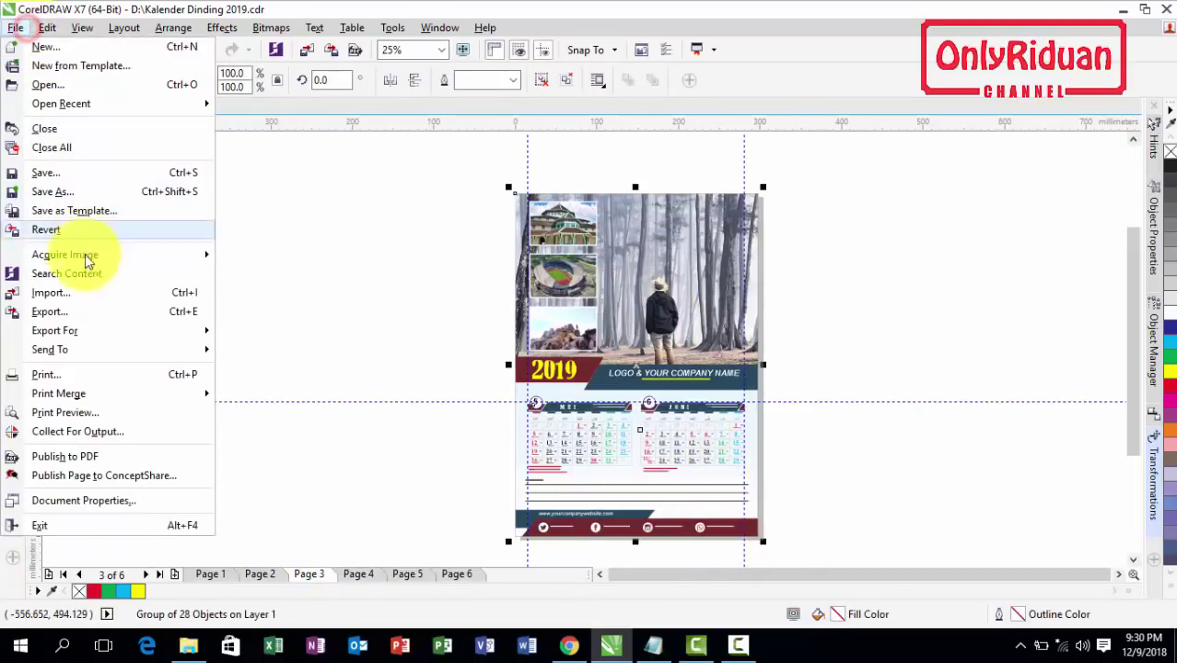
pyautogui.click(66, 311)
pyautogui.click(731, 241)
pyautogui.doubleClick(562, 378)
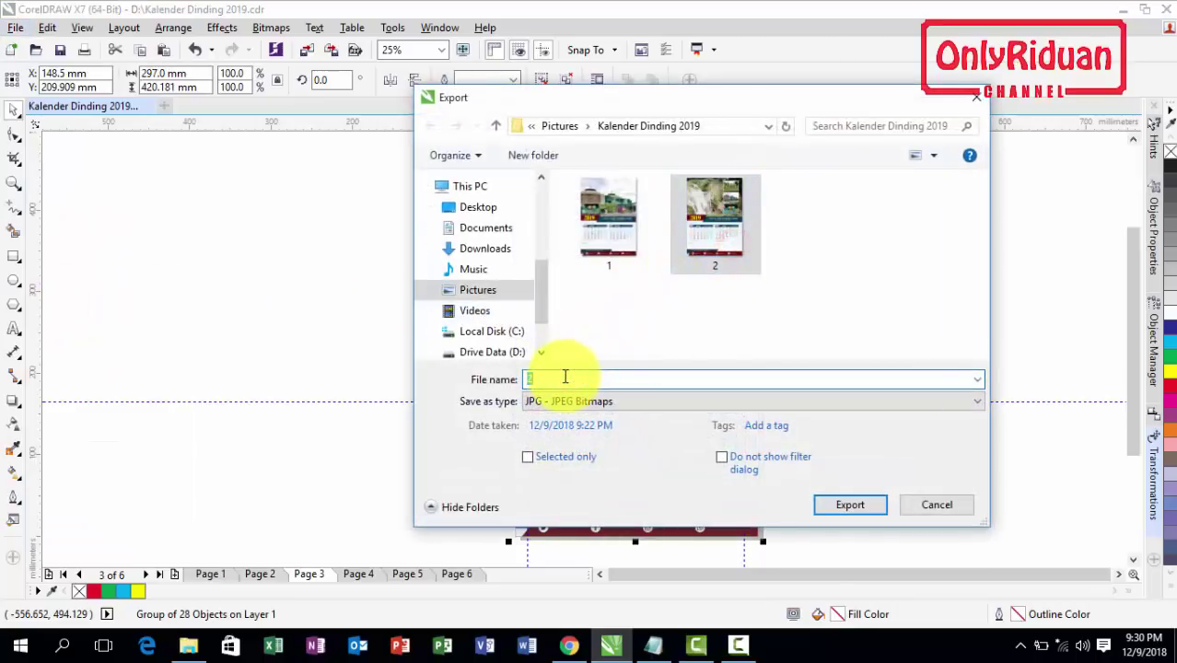
pyautogui.write('3')
pyautogui.click(829, 505)
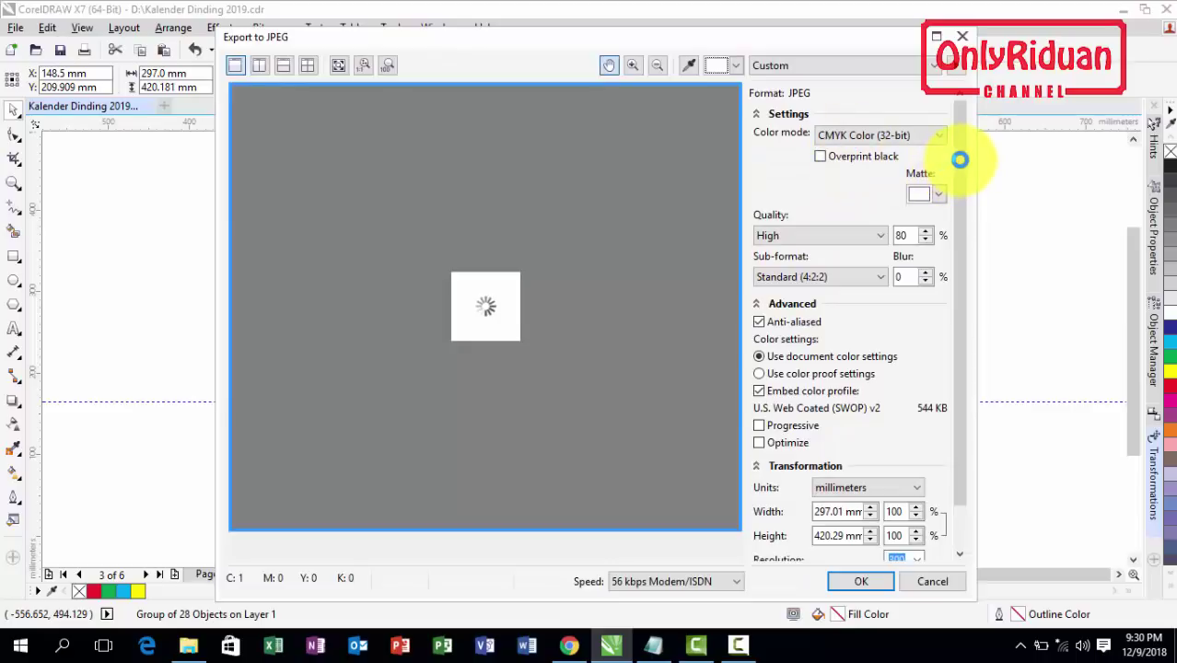
pyautogui.scroll(-1, 961, 209)
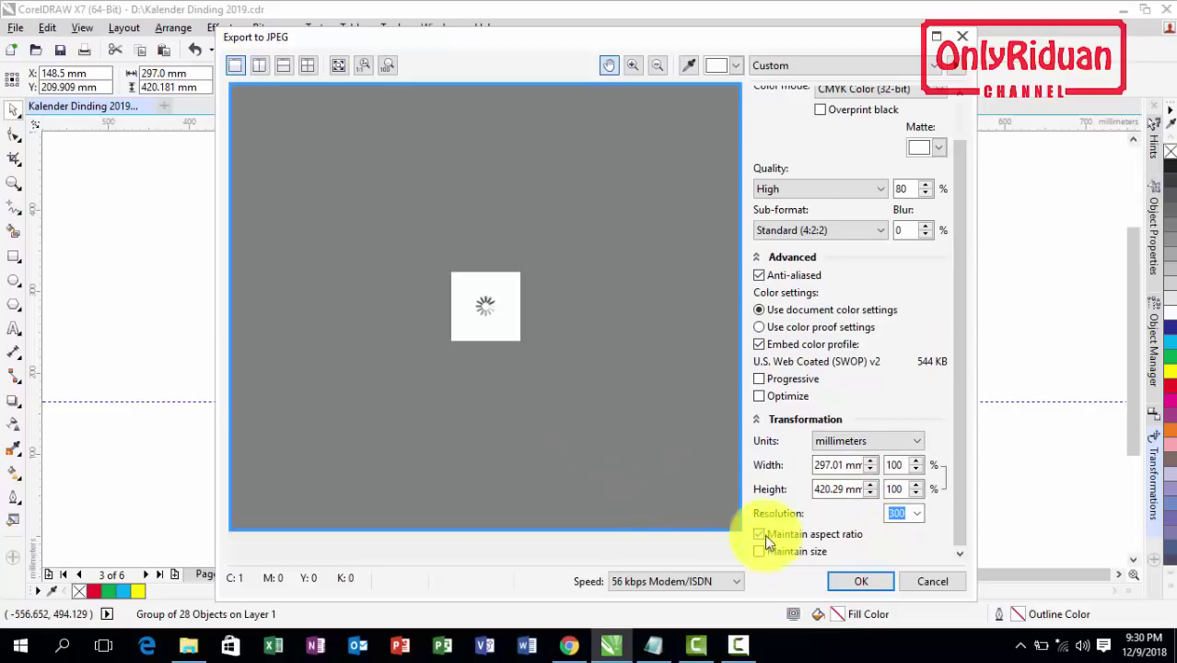
pyautogui.click(848, 587)
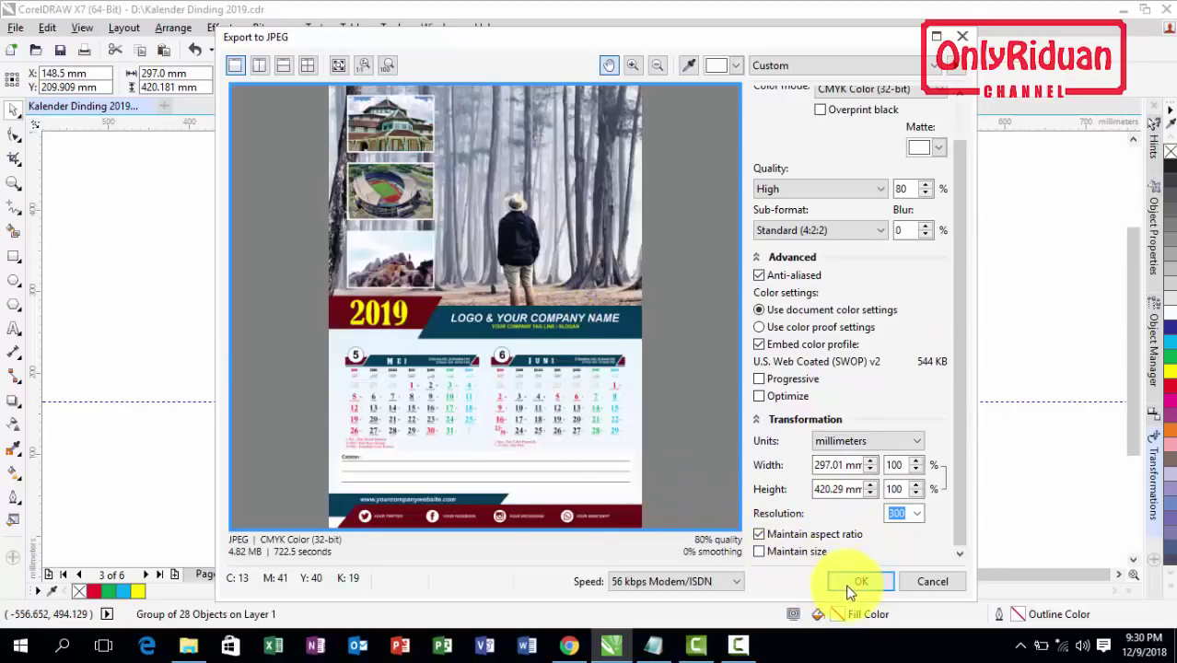
# - Export the page 4 group as a JPEG named 4 in Kalender Dinding 2019, keeping CMYK Color (32-bit) and 300 dpi
pyautogui.click(363, 575)
pyautogui.click(592, 361)
pyautogui.click(16, 27)
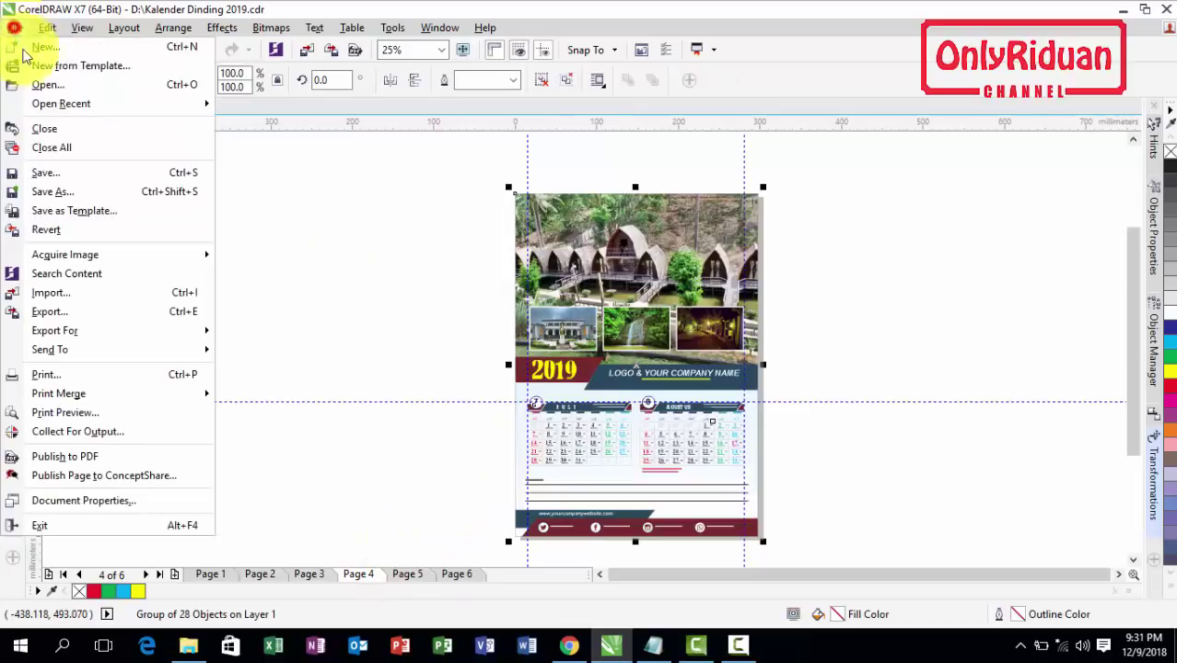
pyautogui.click(64, 313)
pyautogui.click(816, 235)
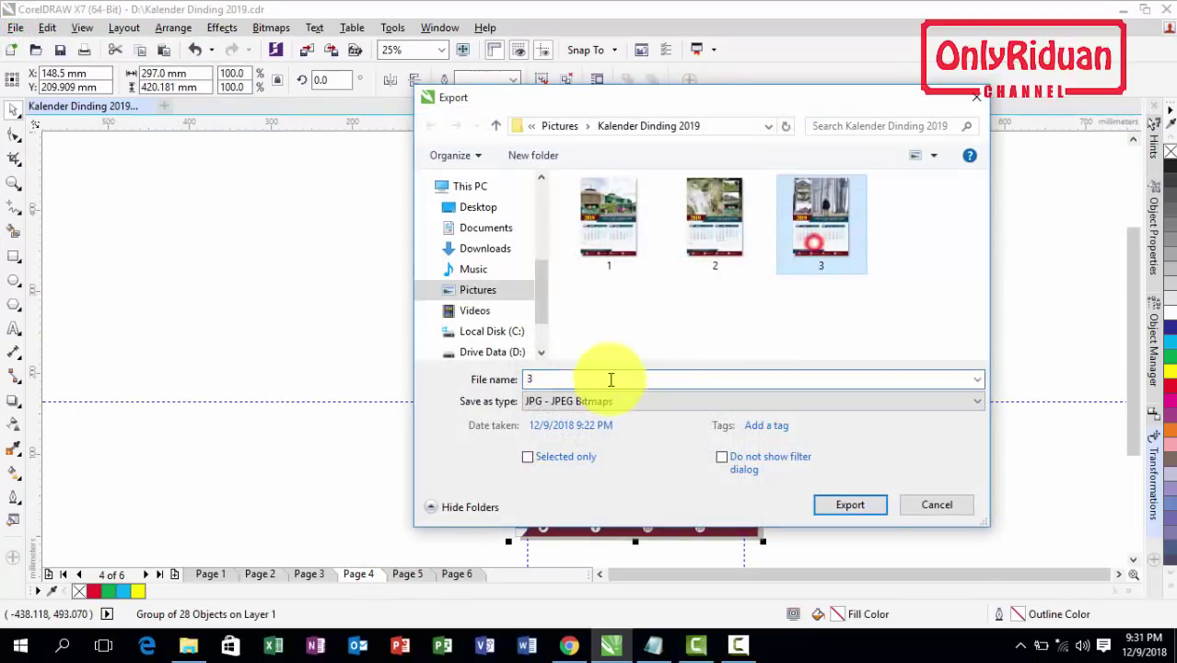
pyautogui.click(565, 378)
pyautogui.press('BackSpace')
pyautogui.write('4')
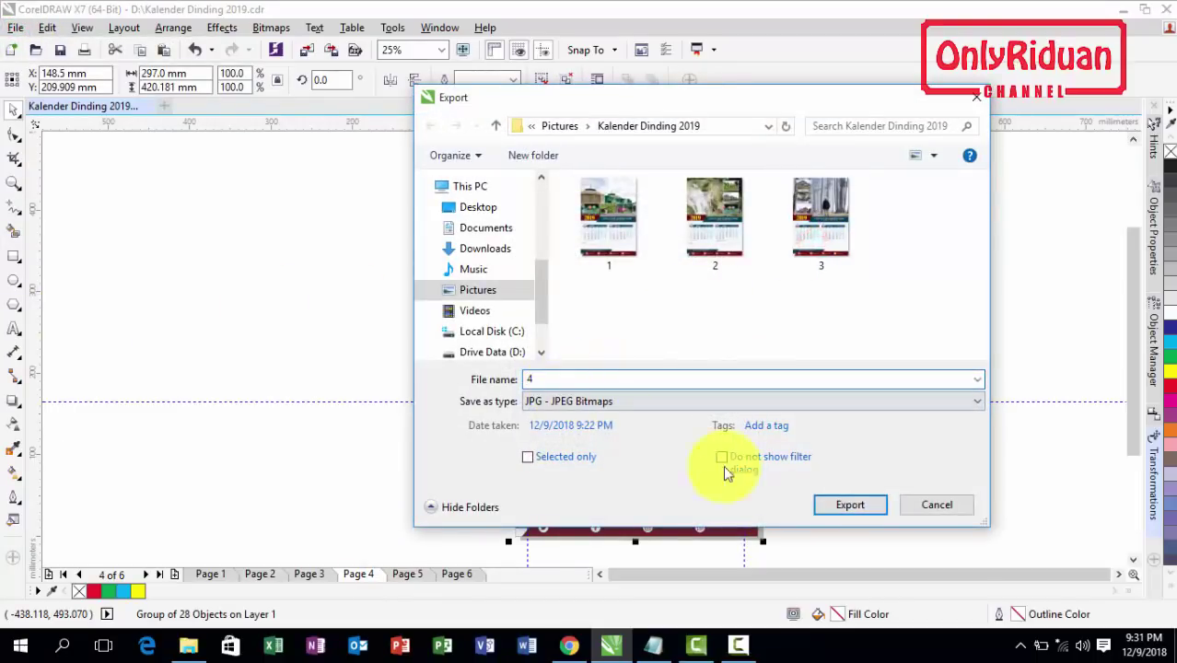
pyautogui.click(849, 508)
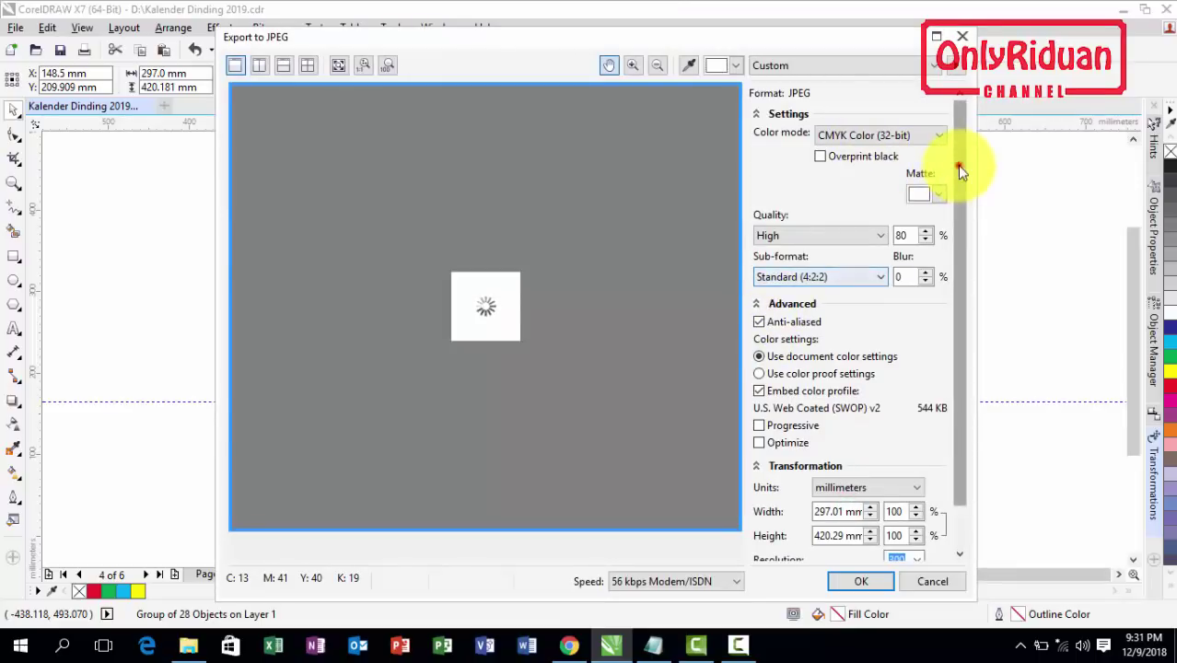
pyautogui.moveTo(958, 166); pyautogui.dragTo(918, 350)
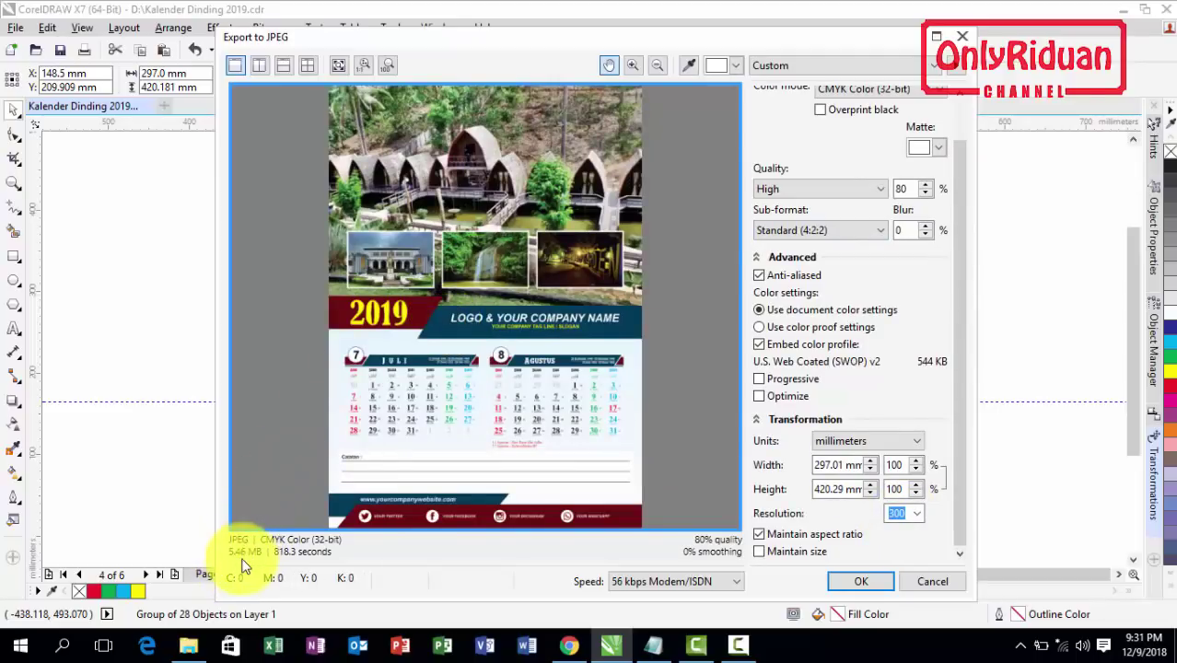
pyautogui.click(858, 580)
# - Select every object on page 5 and group them
pyautogui.click(408, 574)
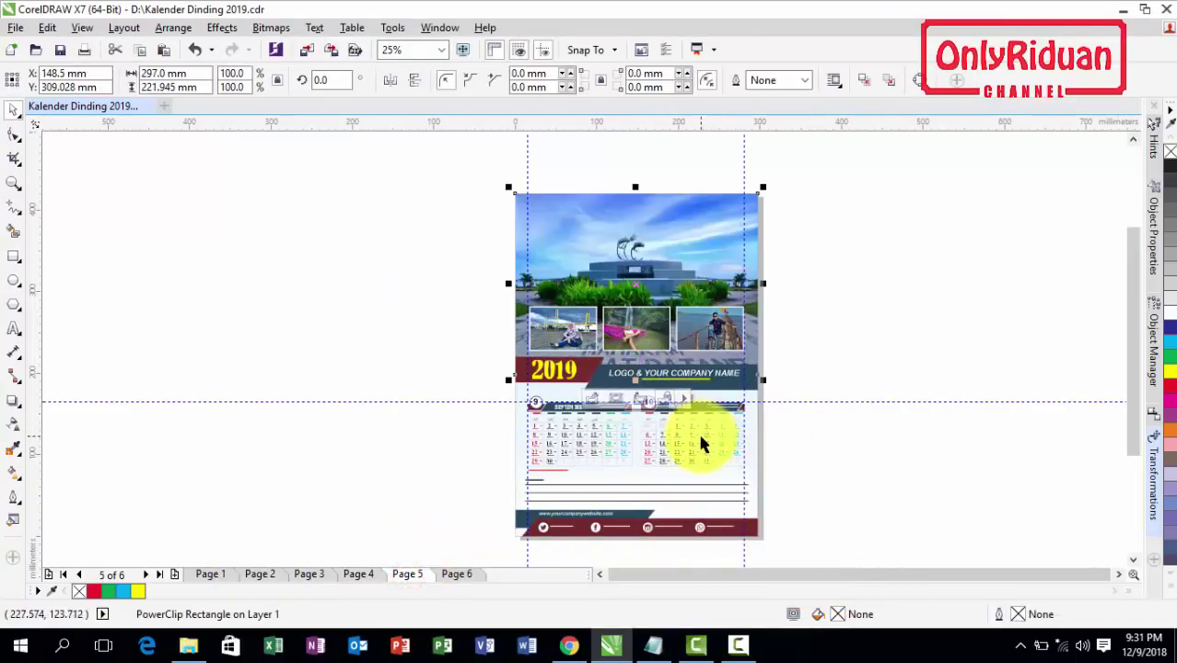
pyautogui.click(834, 486)
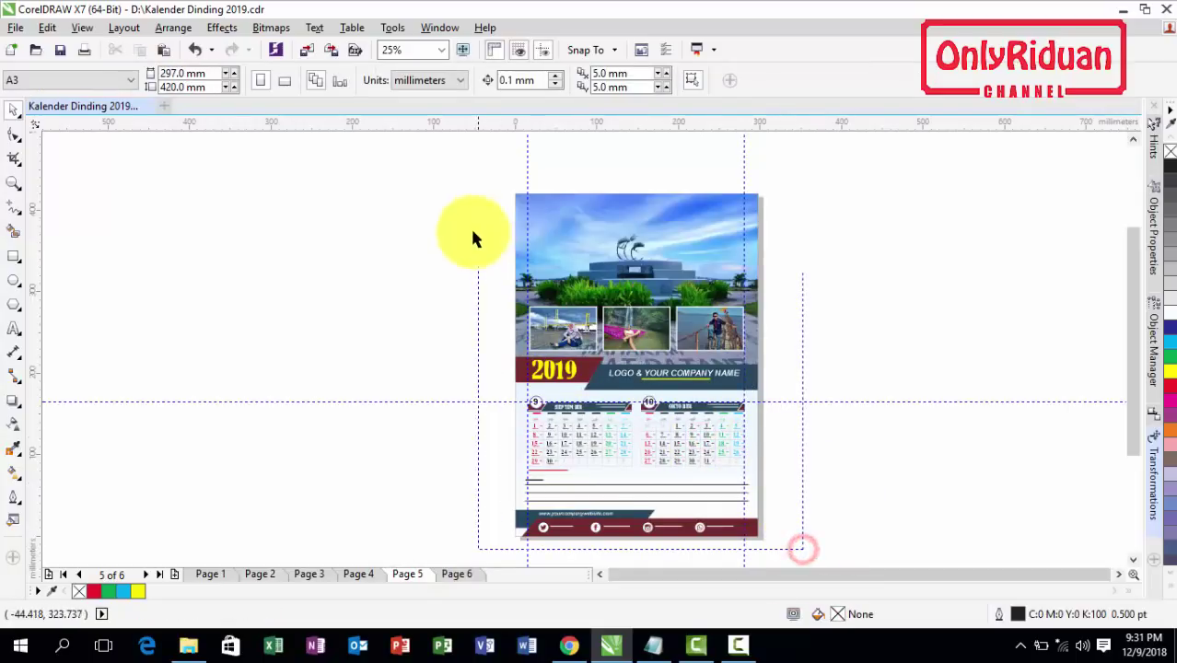
pyautogui.hotkey('ctrl', 'a')
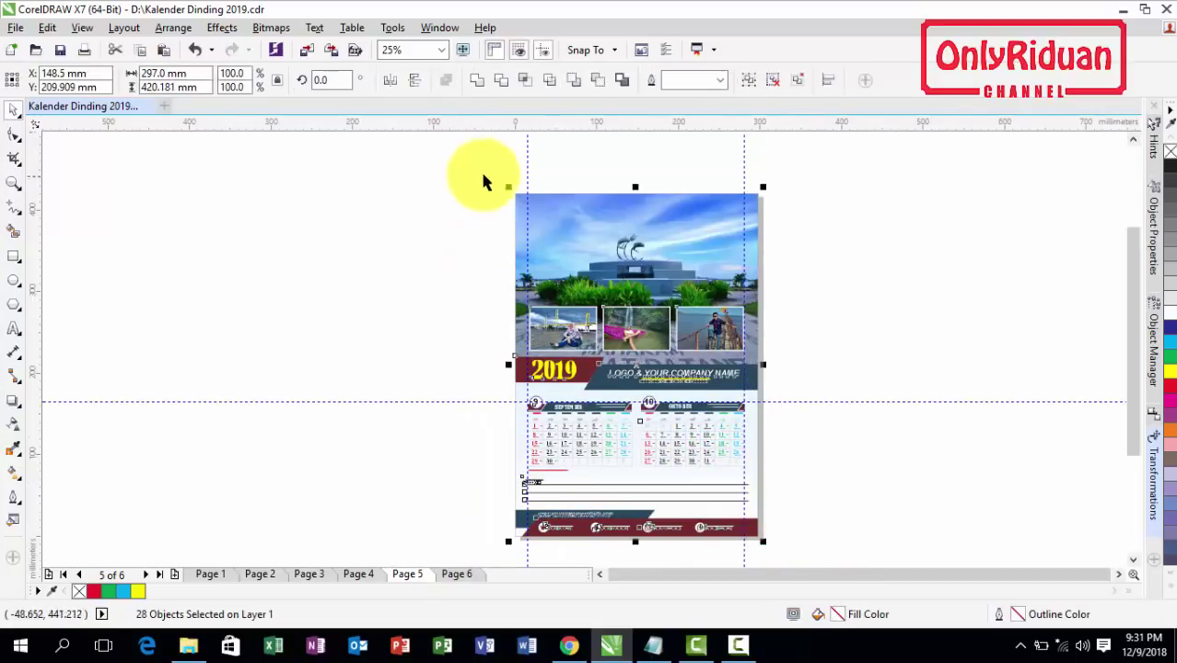
pyautogui.click(748, 81)
# - Export the page 5 group as a JPEG named 5 in Kalender Dinding 2019, keeping CMYK Color (32-bit) and 300 dpi
pyautogui.click(16, 27)
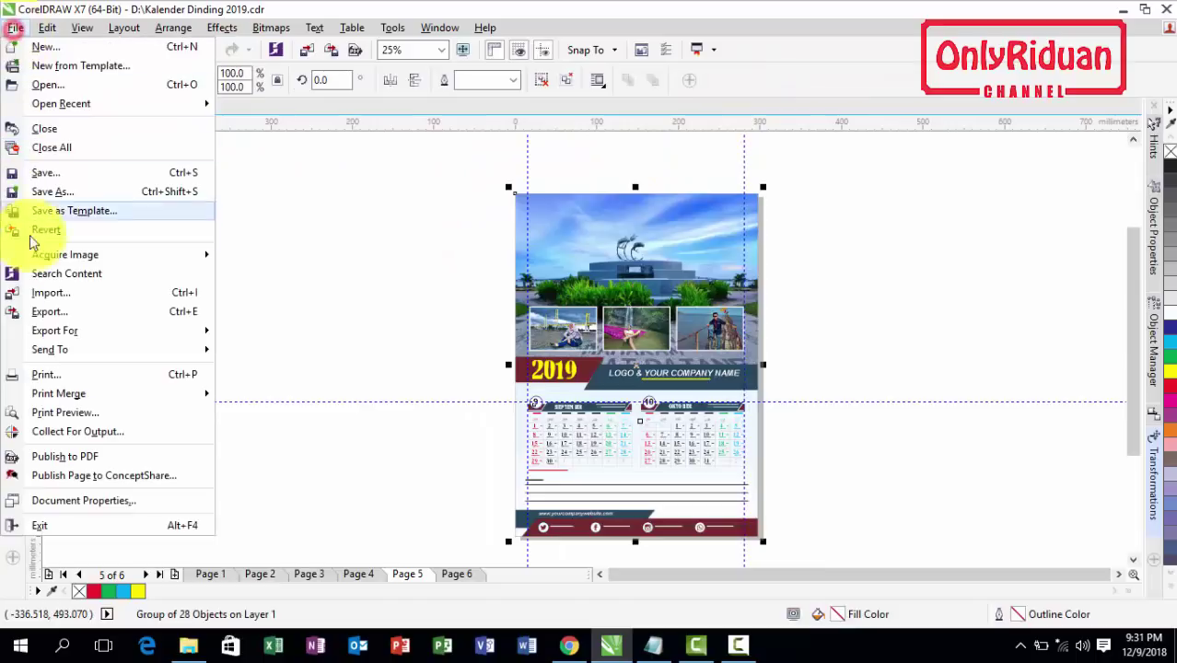
pyautogui.click(49, 313)
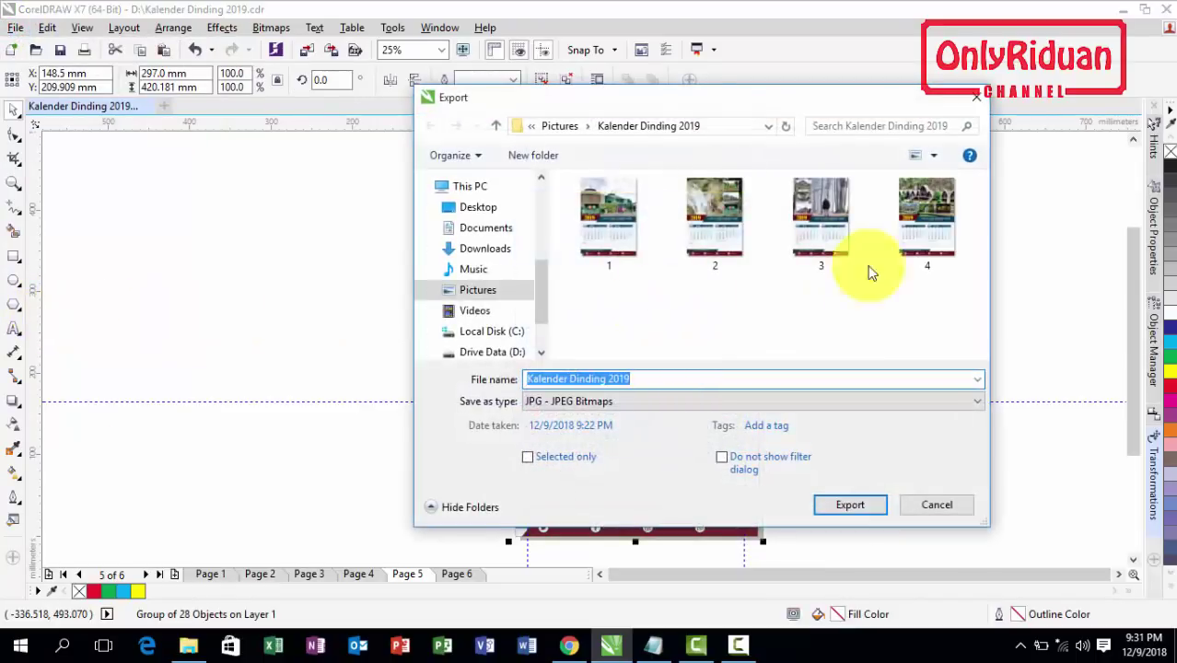
pyautogui.click(904, 235)
pyautogui.click(544, 379)
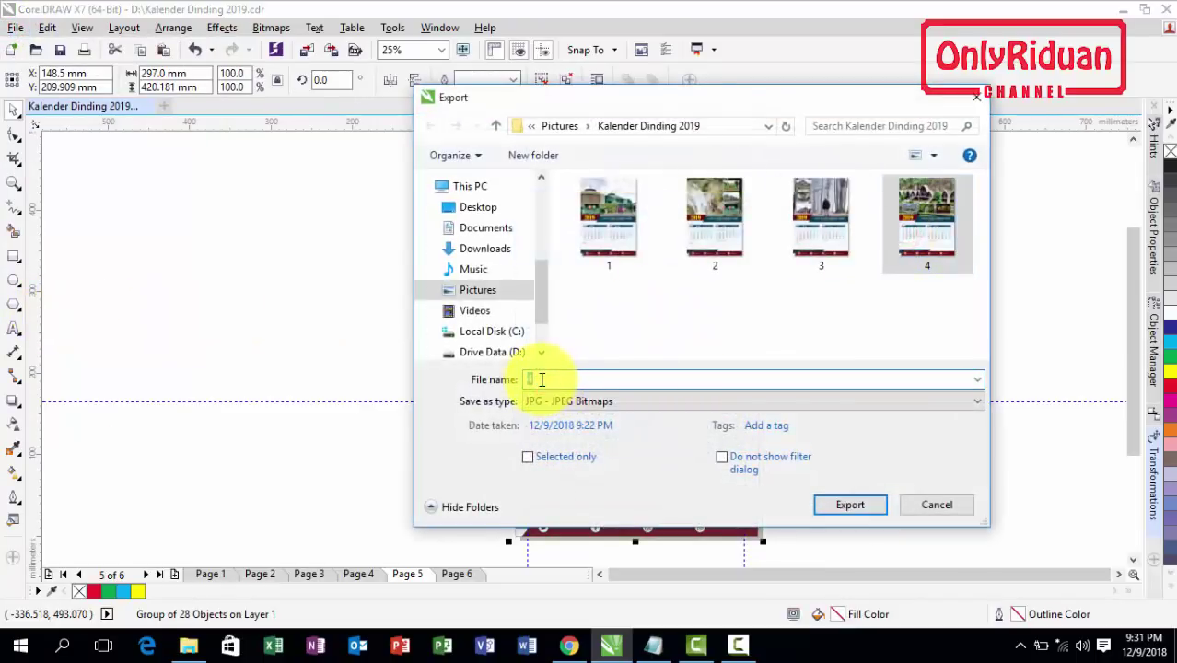
pyautogui.write('5')
pyautogui.click(857, 510)
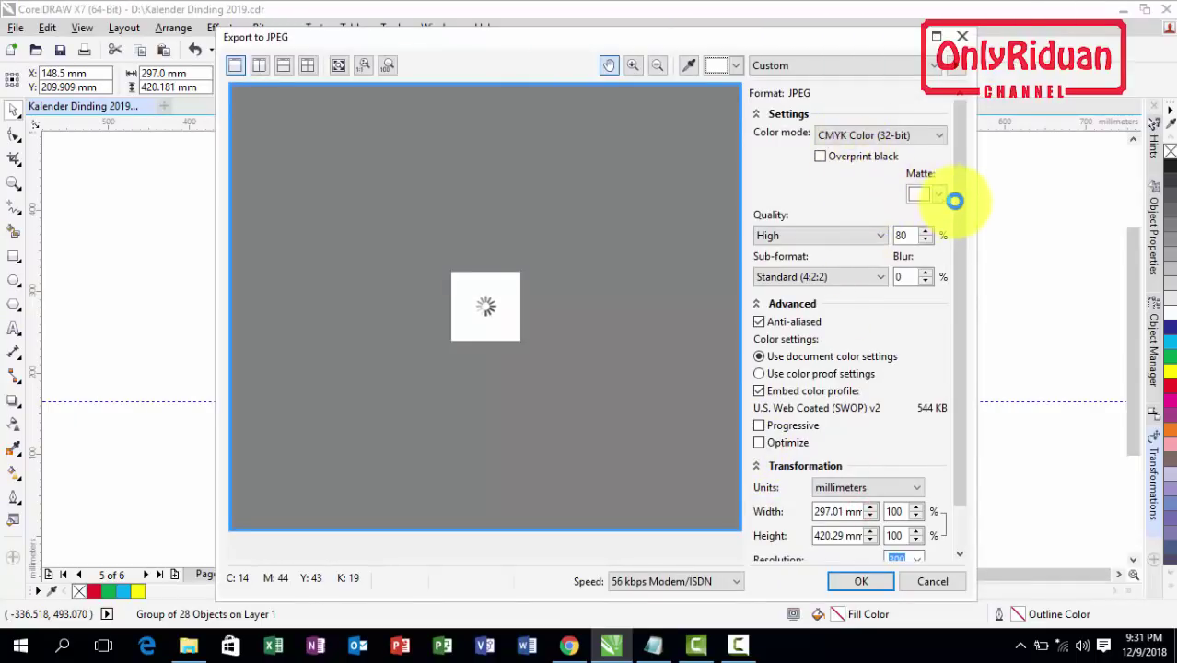
pyautogui.scroll(-2, 949, 277)
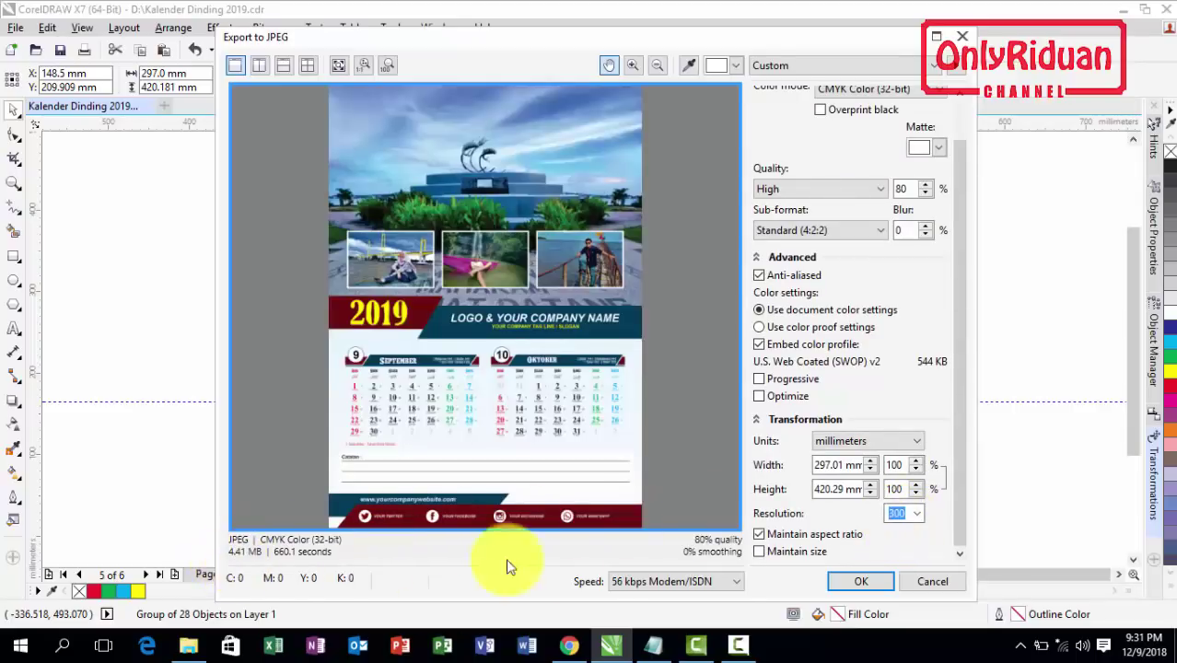
pyautogui.click(858, 581)
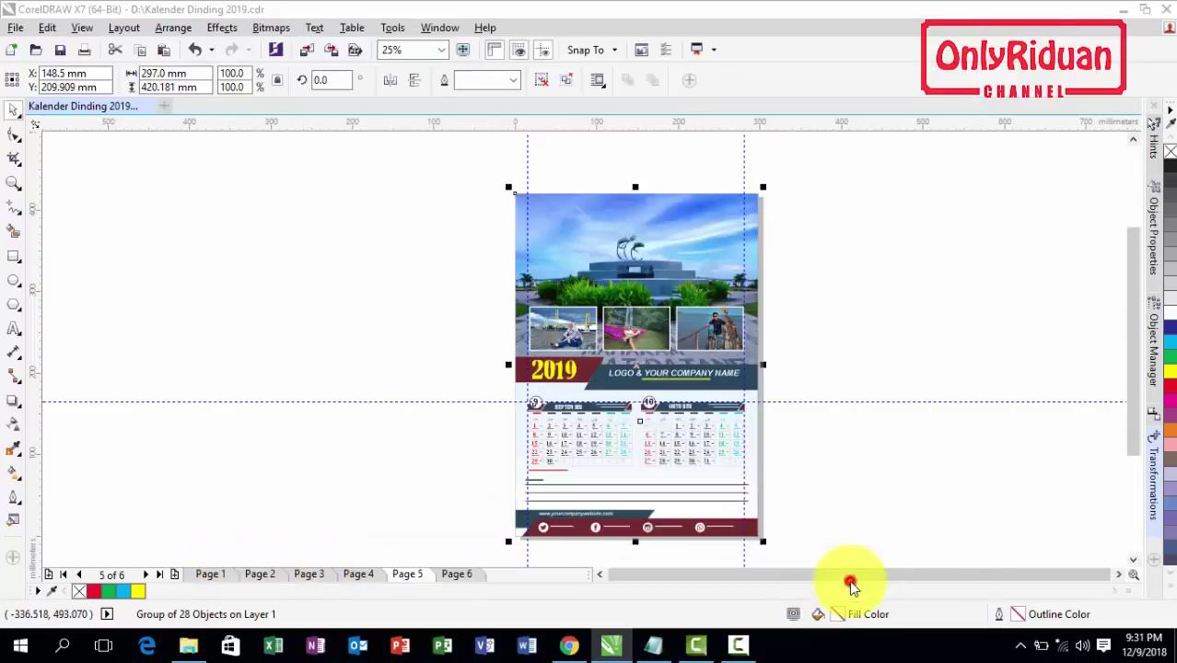
# - Select every object on page 6 and group them
pyautogui.click(458, 574)
pyautogui.moveTo(492, 177); pyautogui.dragTo(693, 318)
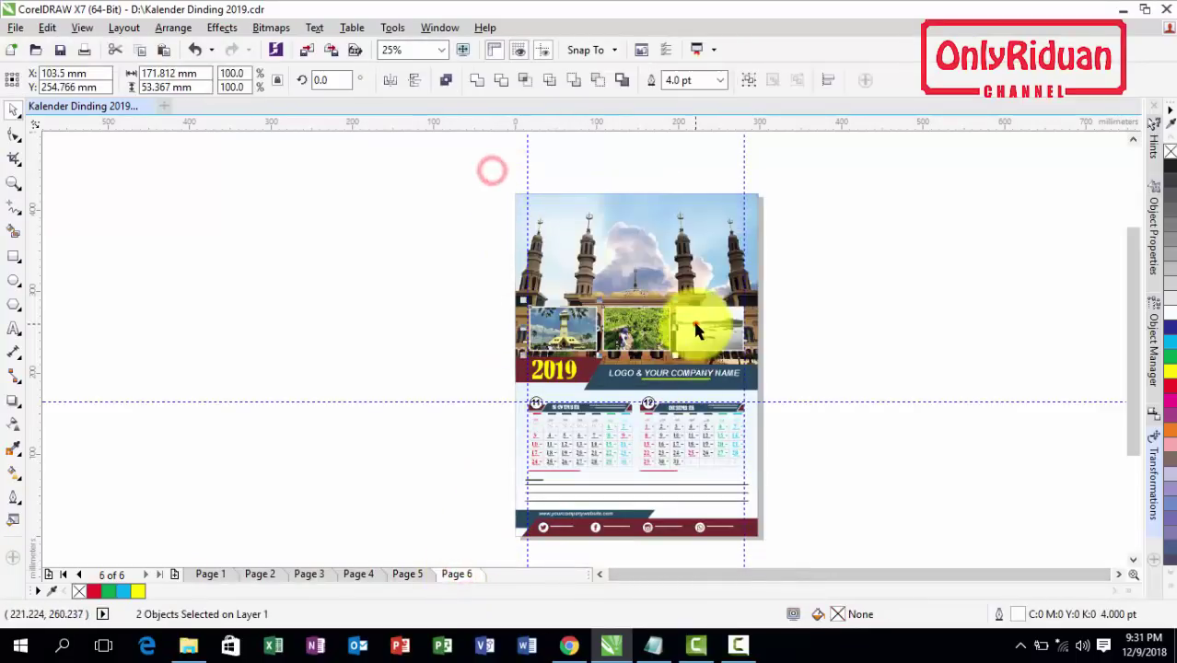
pyautogui.click(702, 318)
pyautogui.moveTo(496, 207); pyautogui.dragTo(790, 532)
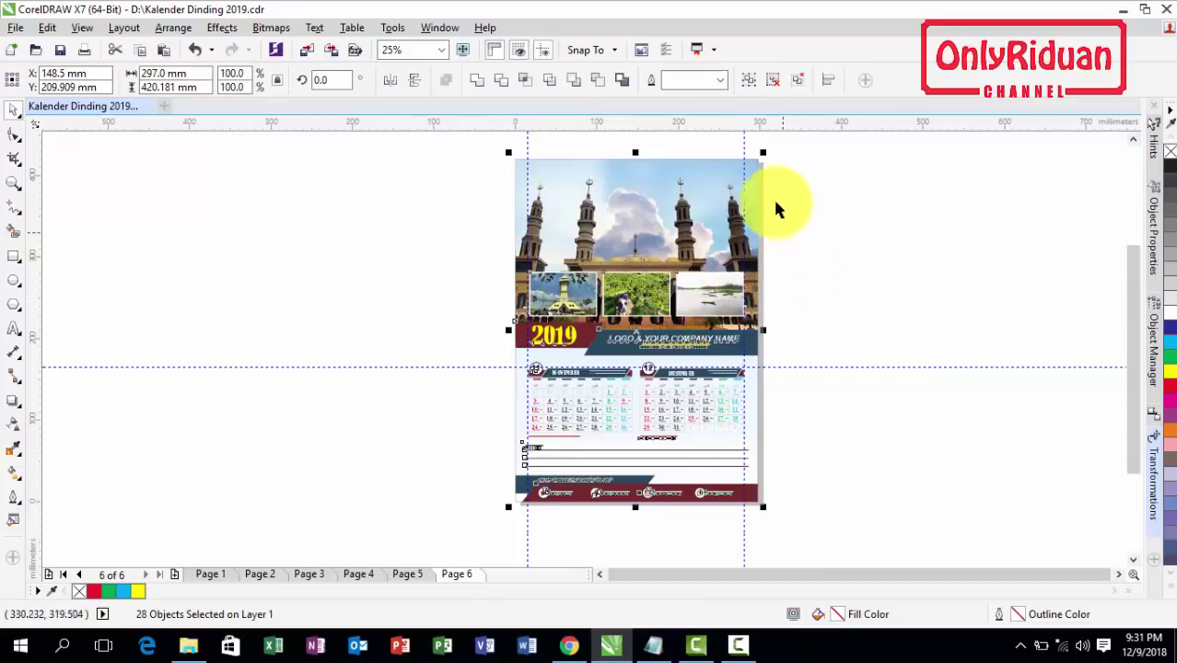
pyautogui.click(747, 79)
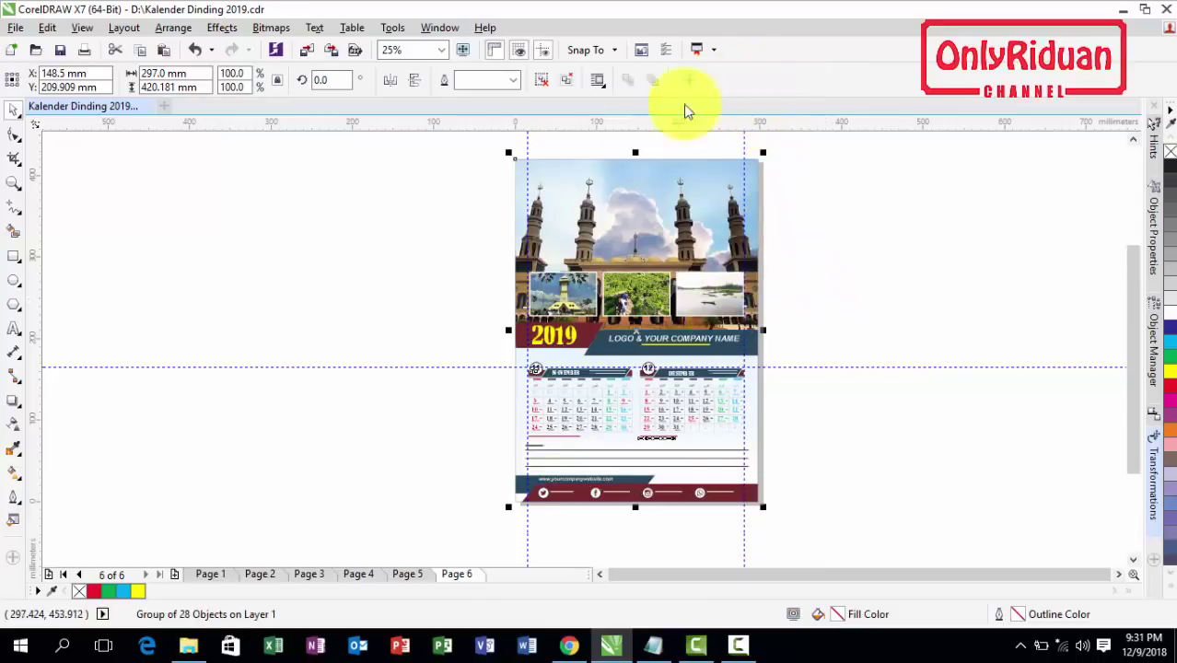
# - Export the page 6 group as a JPEG named 6 in Kalender Dinding 2019, keeping CMYK Color (32-bit) and 300 dpi
pyautogui.click(16, 28)
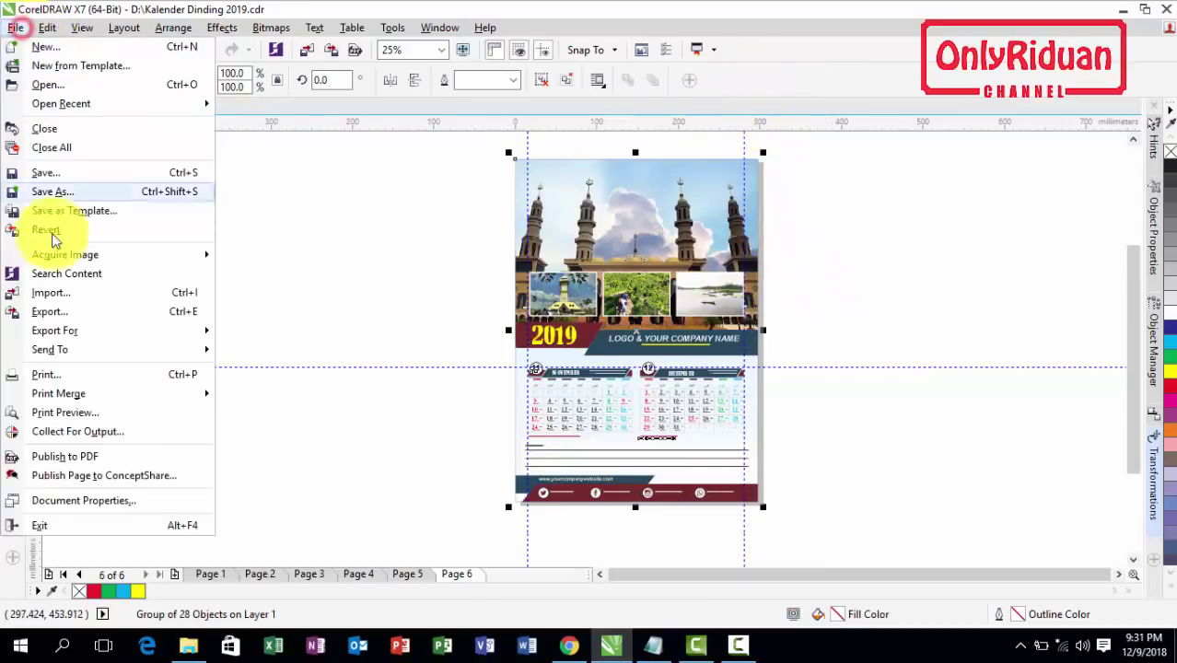
pyautogui.click(56, 311)
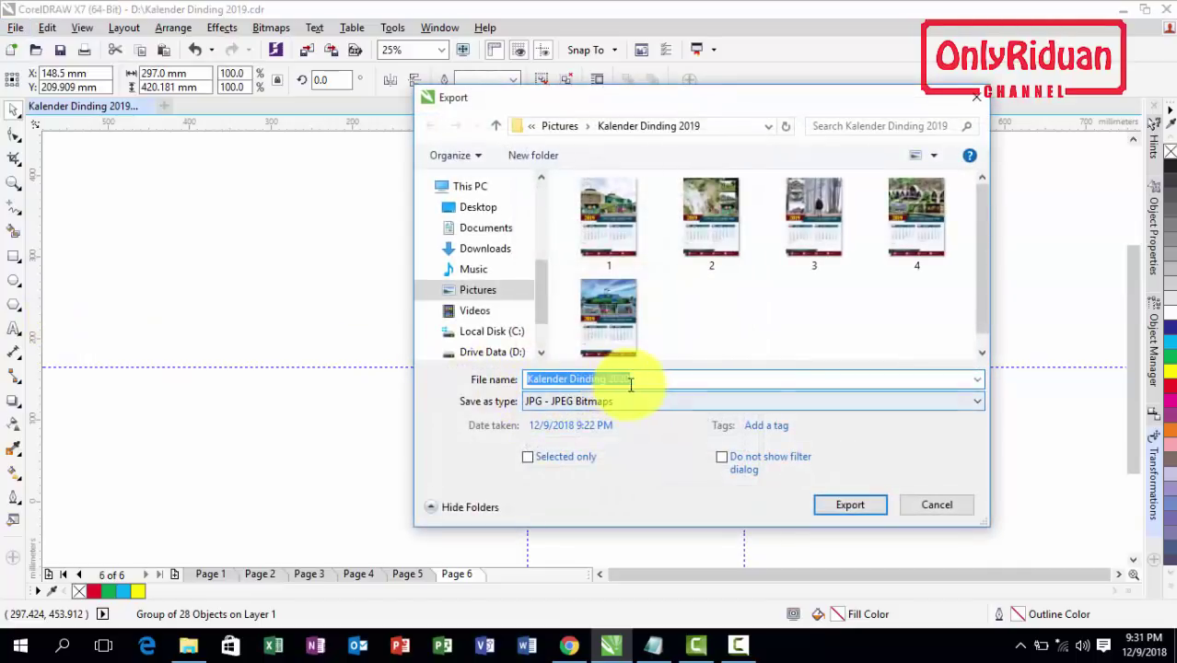
pyautogui.write('6')
pyautogui.click(854, 506)
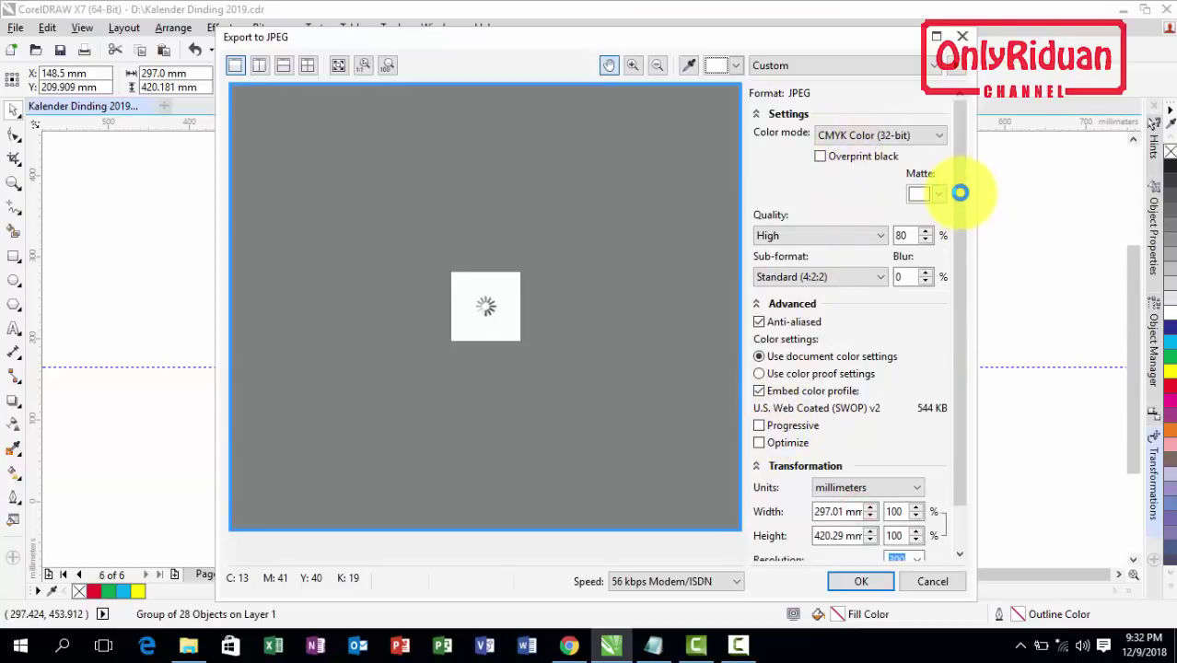
pyautogui.moveTo(960, 193); pyautogui.dragTo(963, 286)
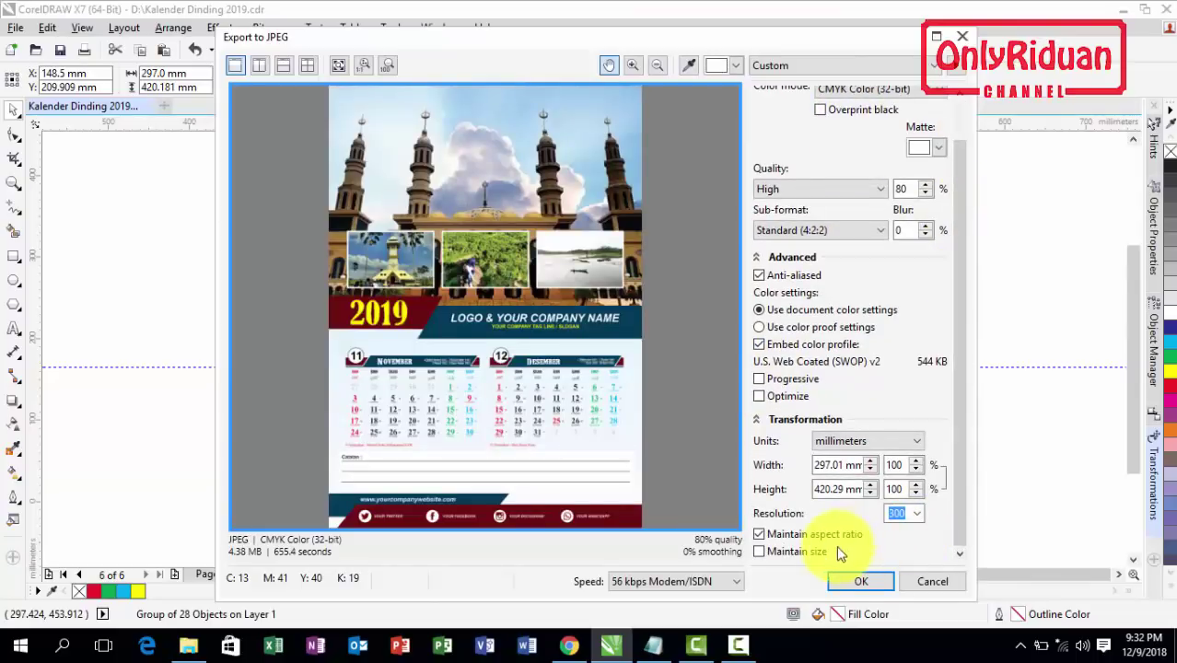
pyautogui.click(861, 582)
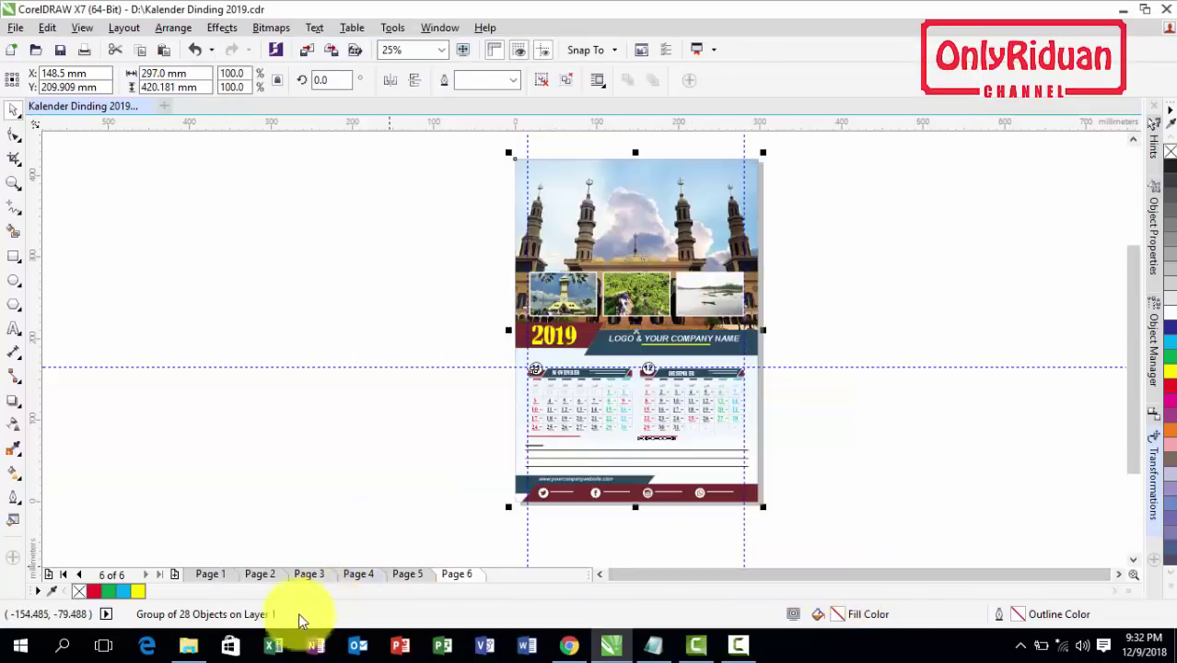
# - Review exported images 1 through 6 from the Kalender Dinding 2019 folder in Photos, then return to page 1 of the calendar in CorelDRAW
pyautogui.click(188, 645)
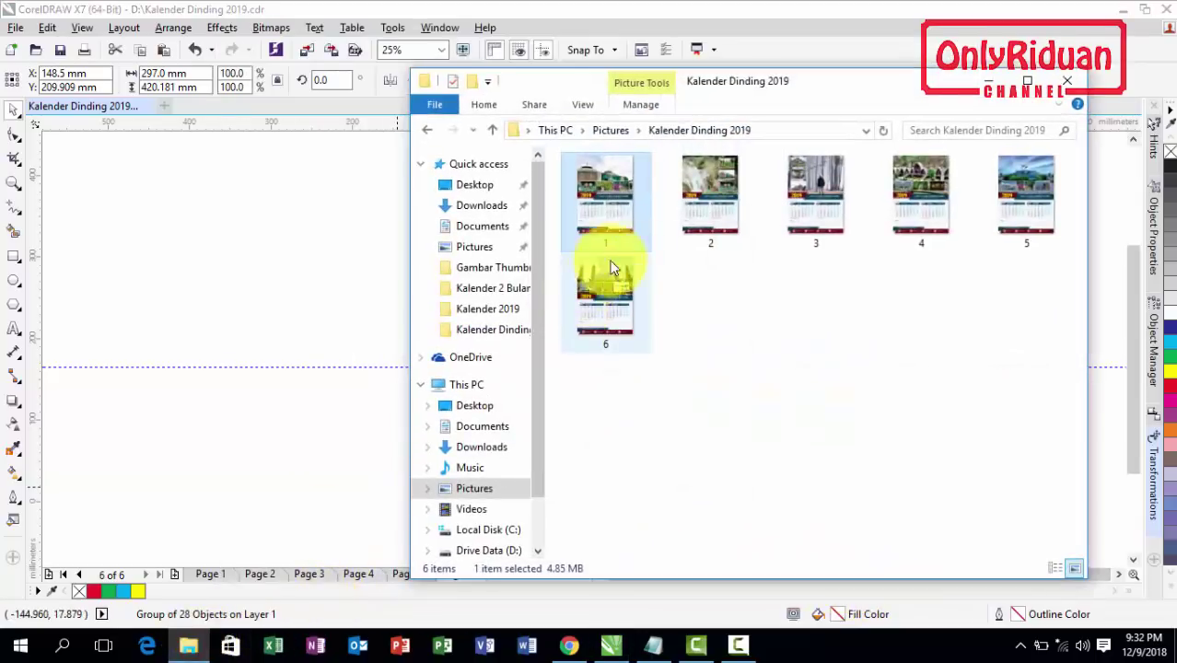
pyautogui.doubleClick(607, 208)
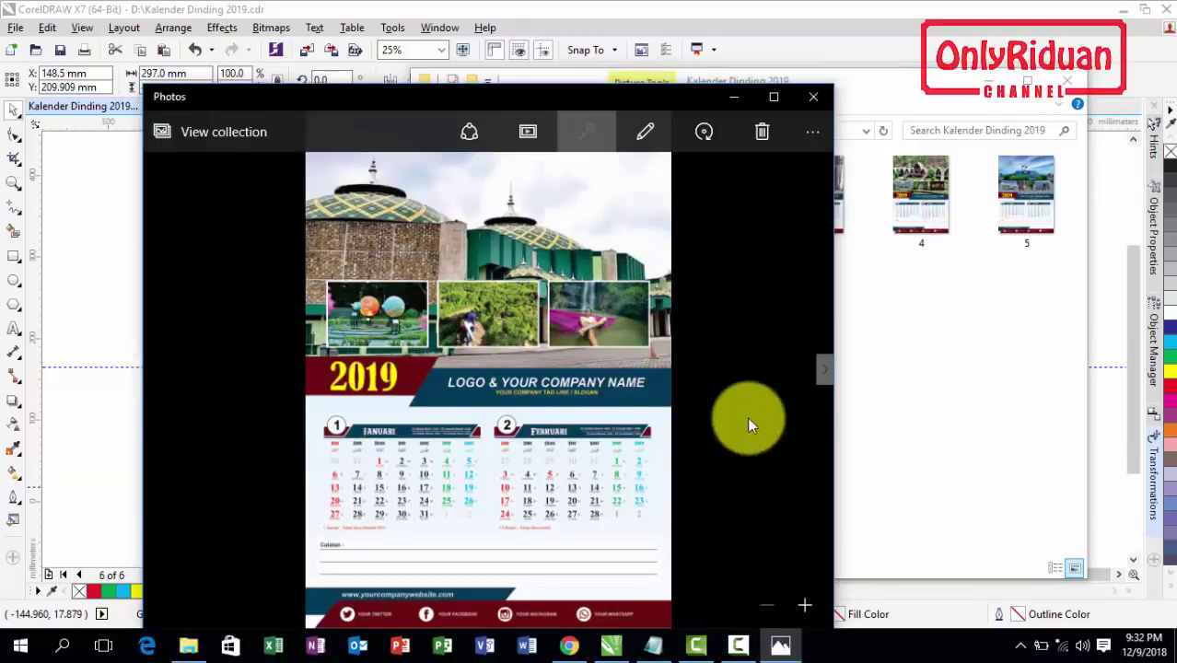
pyautogui.click(824, 375)
pyautogui.click(824, 374)
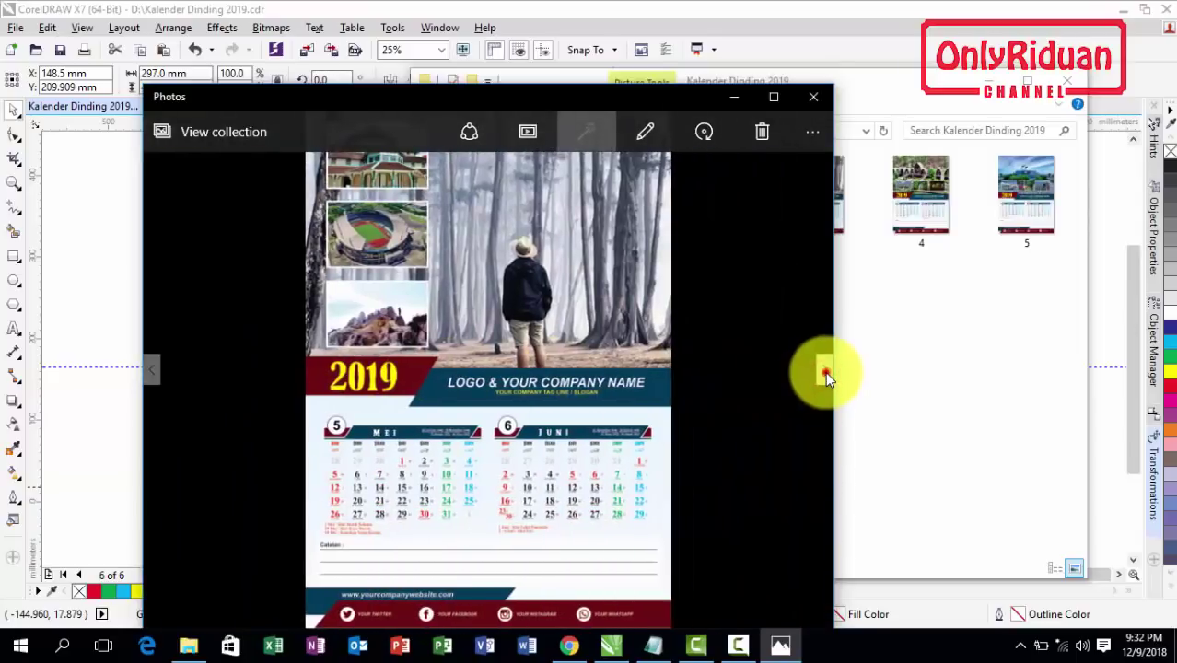
pyautogui.click(825, 372)
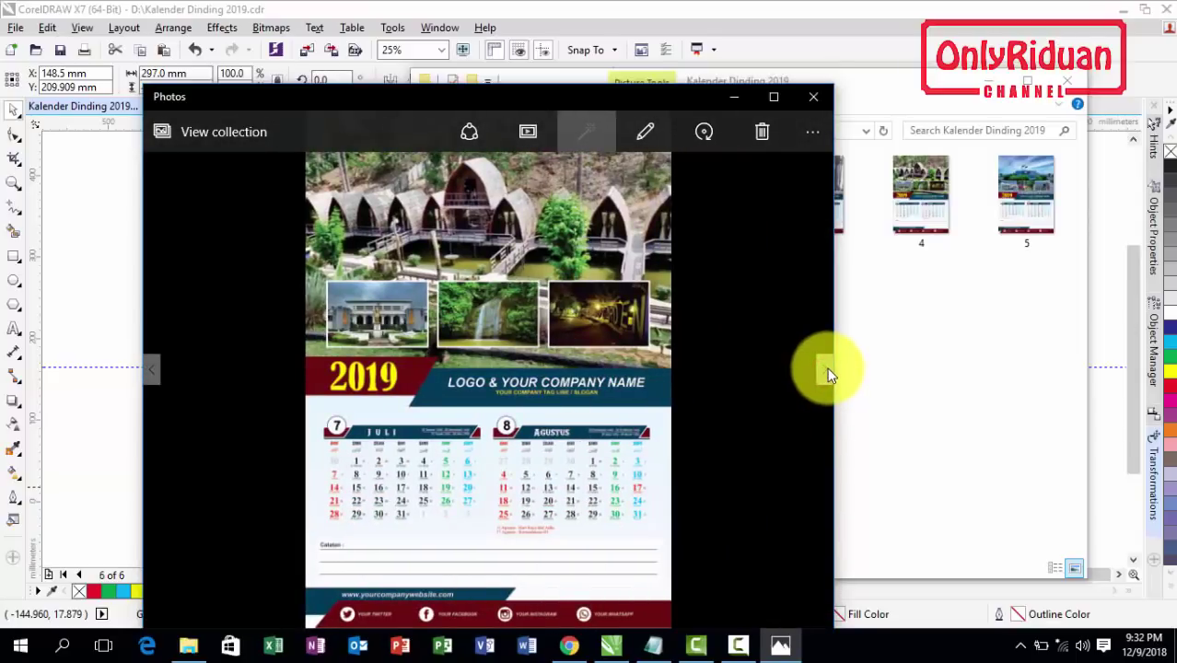
pyautogui.click(827, 374)
pyautogui.click(827, 374)
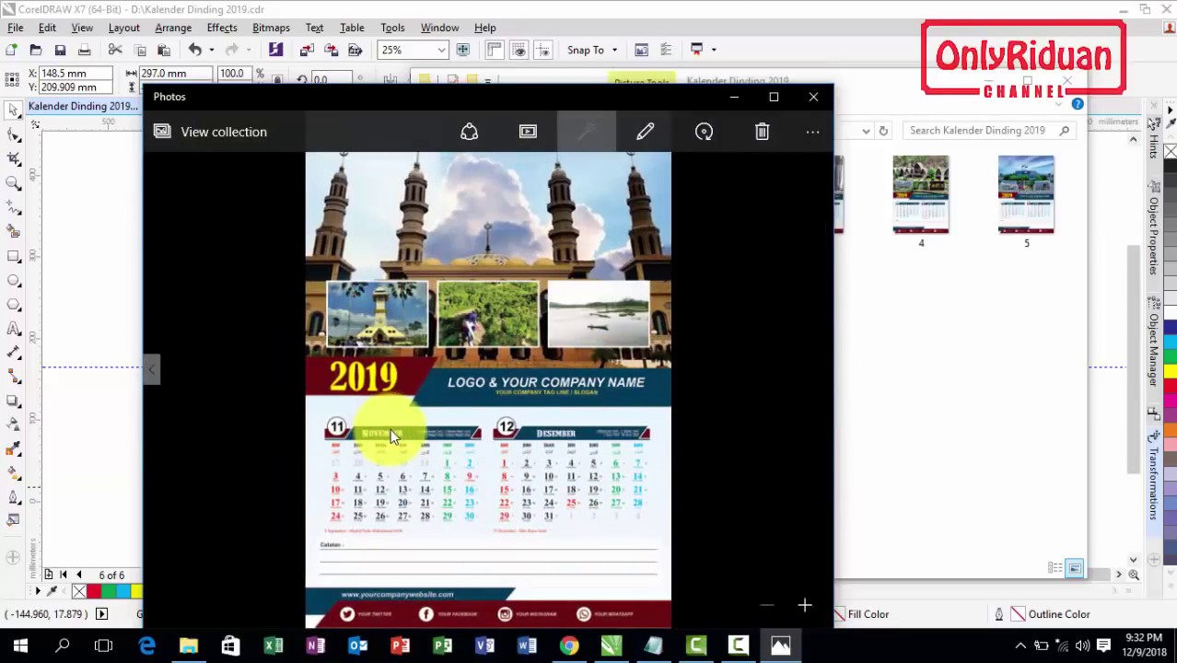
pyautogui.click(809, 98)
pyautogui.click(990, 83)
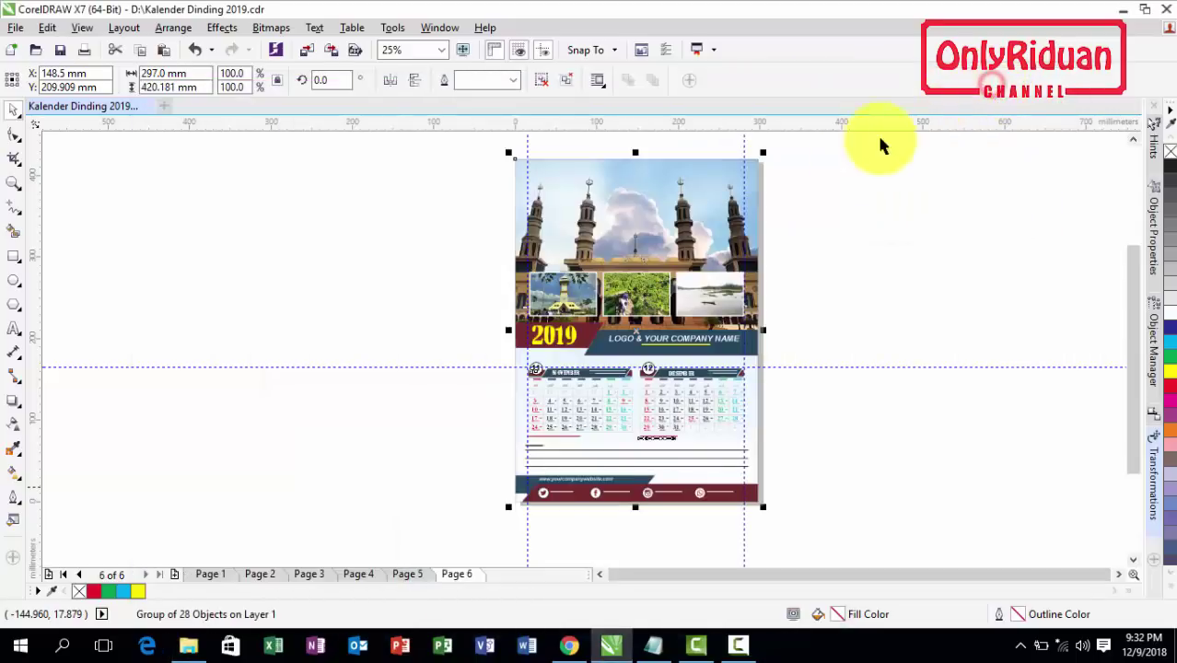
pyautogui.click(211, 574)
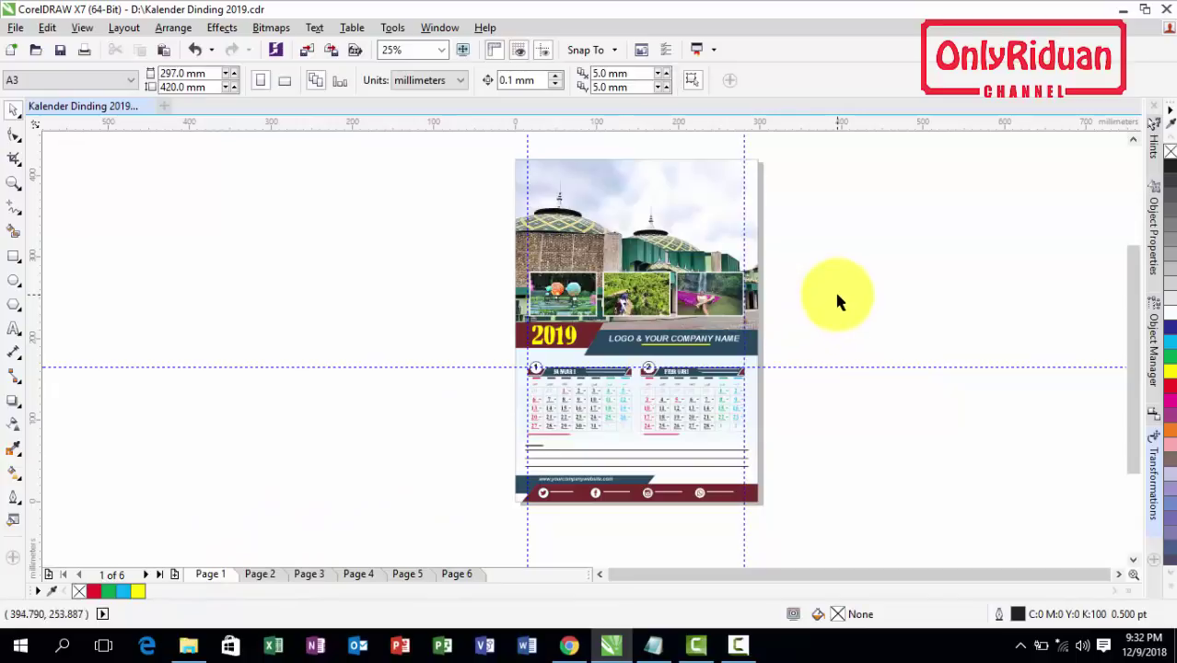